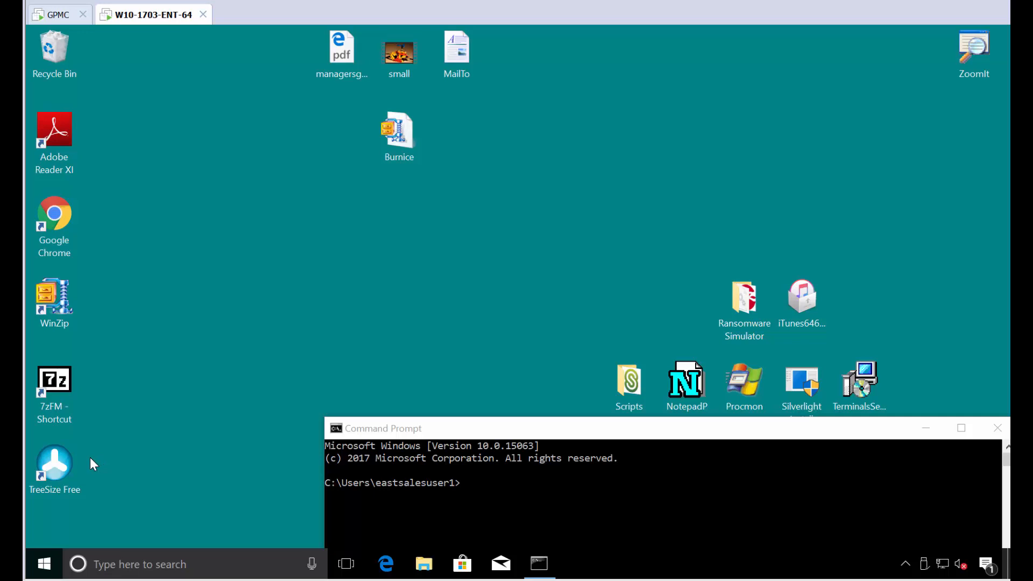
Step: Launch TreeSize Free from the desktop, then bring up the Windows security screen to switch accounts
double_click(65, 468)
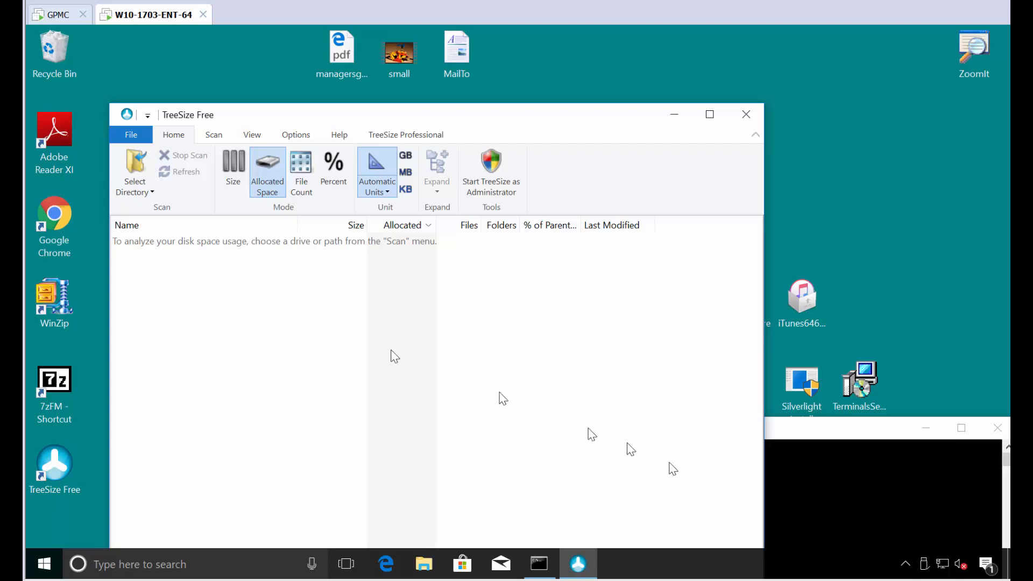
left_click(866, 502)
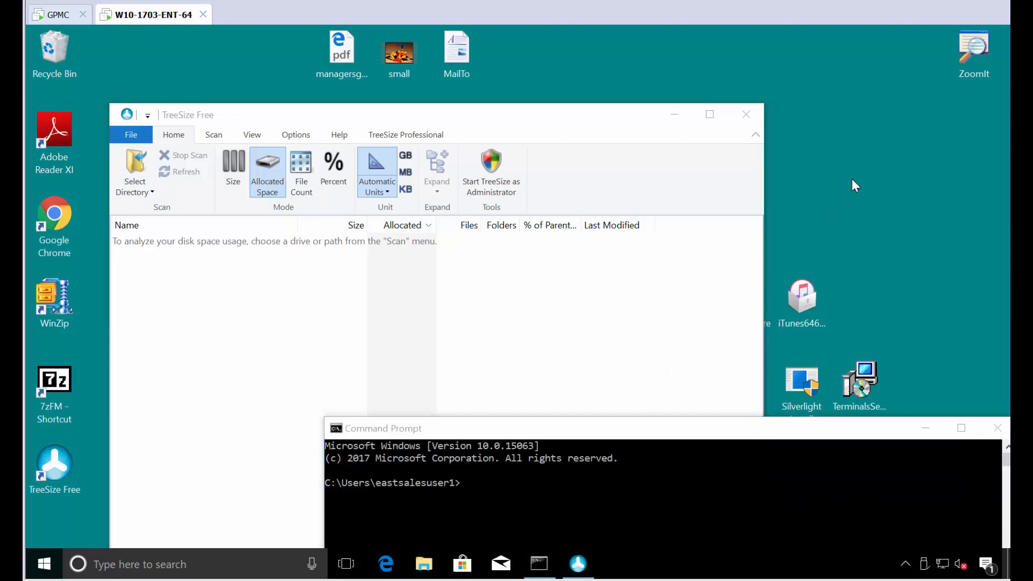
key("ctrl+alt+End")
Step: Switch user and sign in as the second East sales account with its password
left_click(482, 215)
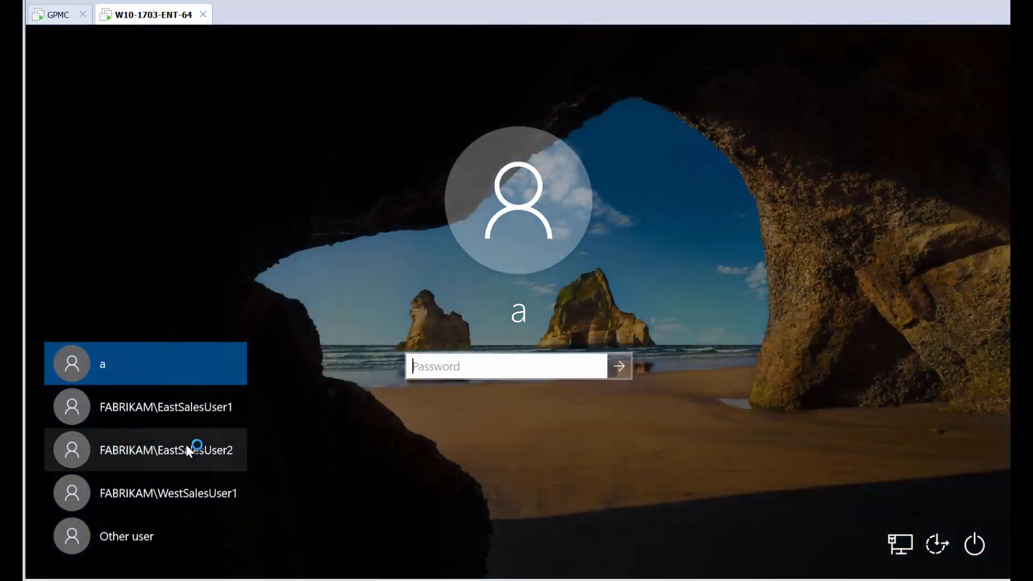
left_click(186, 442)
type("P")
key("Return")
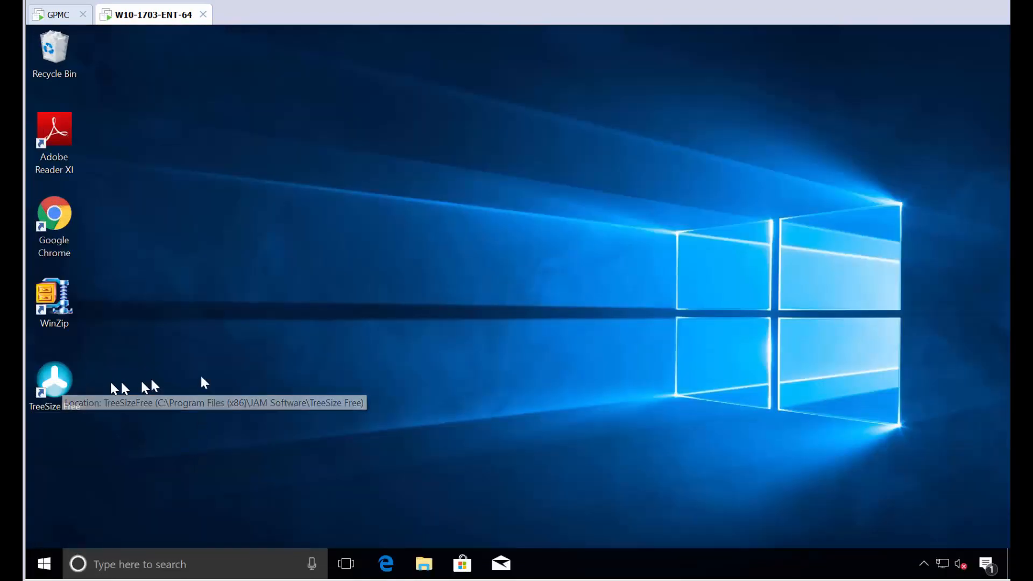
Step: Switch user again and sign in as the West sales account with its password
key("ctrl+alt+End")
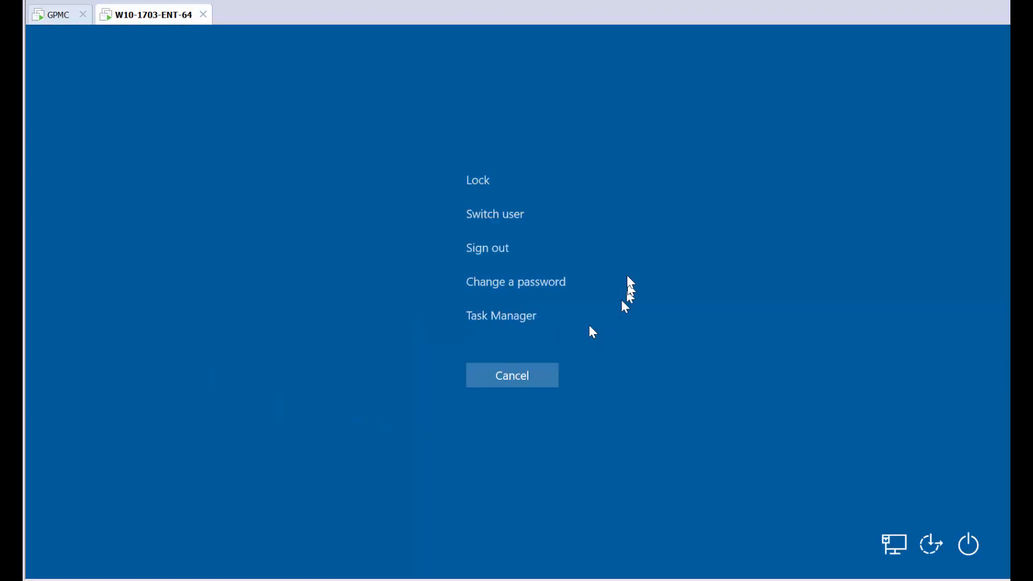
left_click(495, 218)
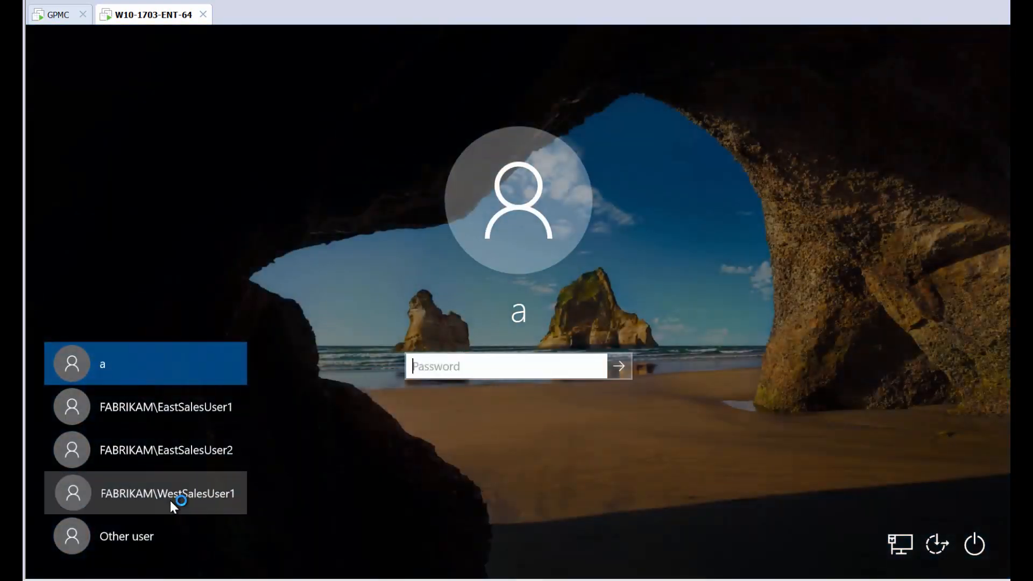
left_click(170, 500)
type("Pa$$w0rd")
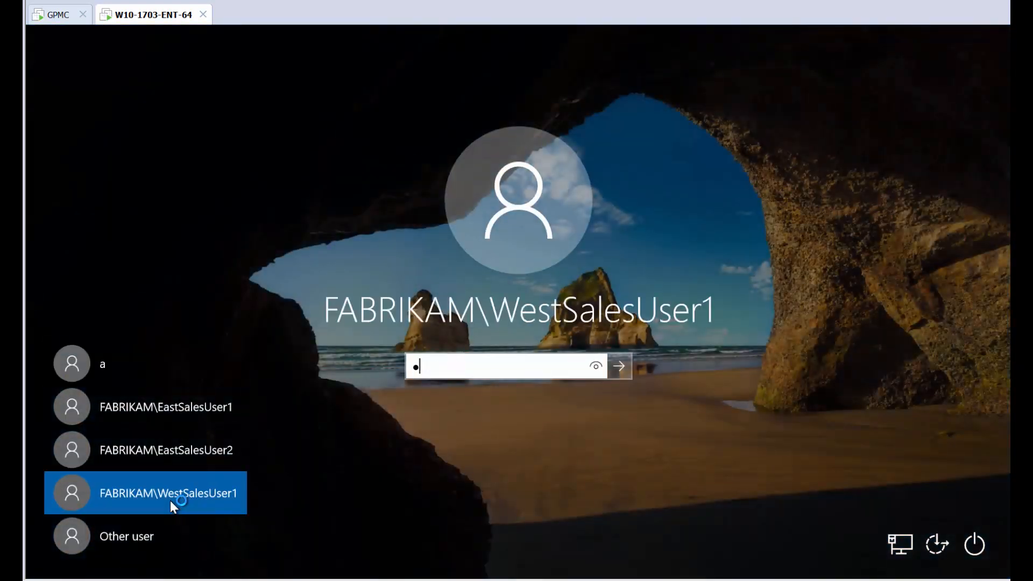
key("Return")
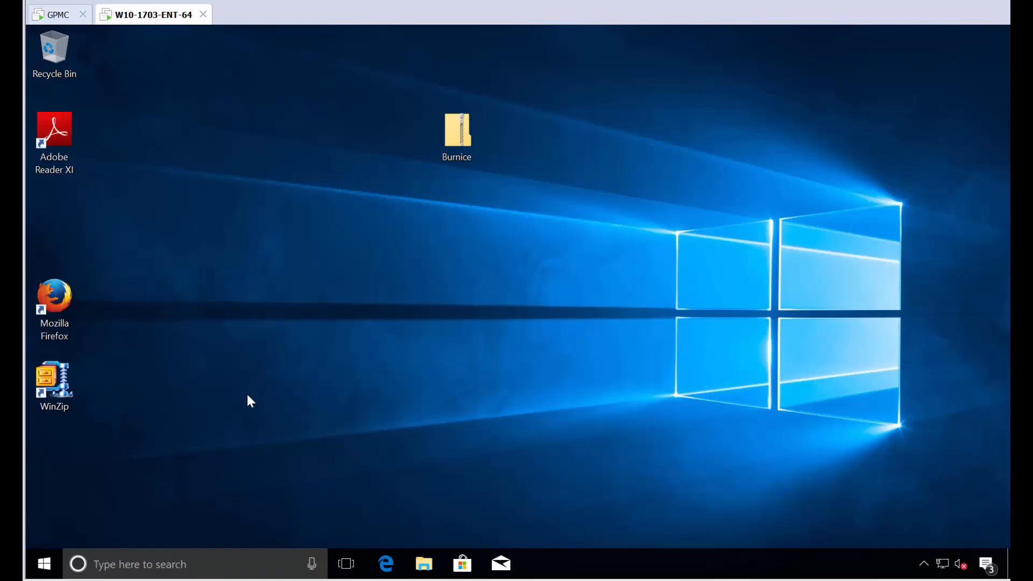
Step: Confirm TreeSize Free is missing from Control Panel's 21 installed programs, then sign the West sales user out
key("super")
type("contr")
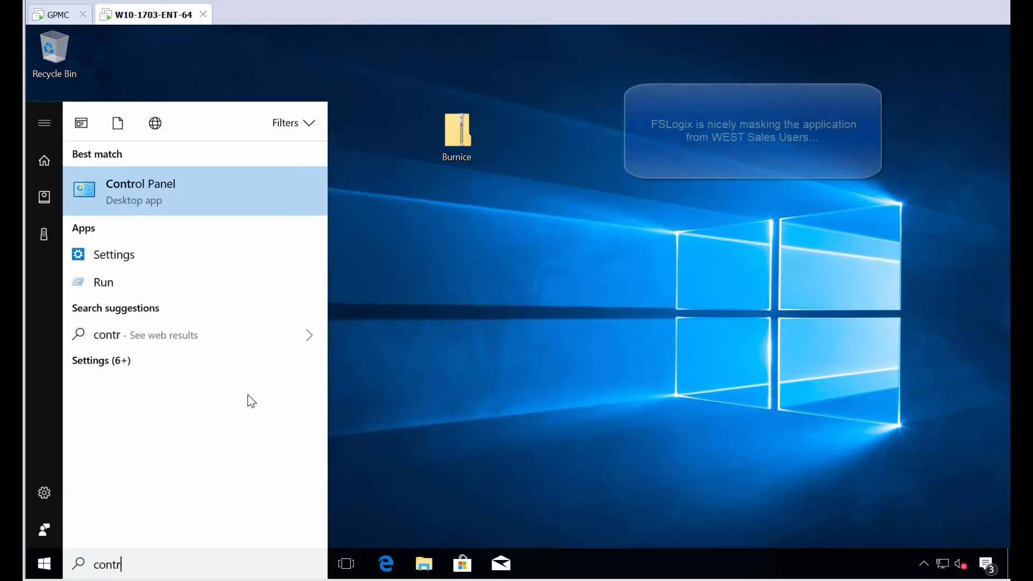
key("Return")
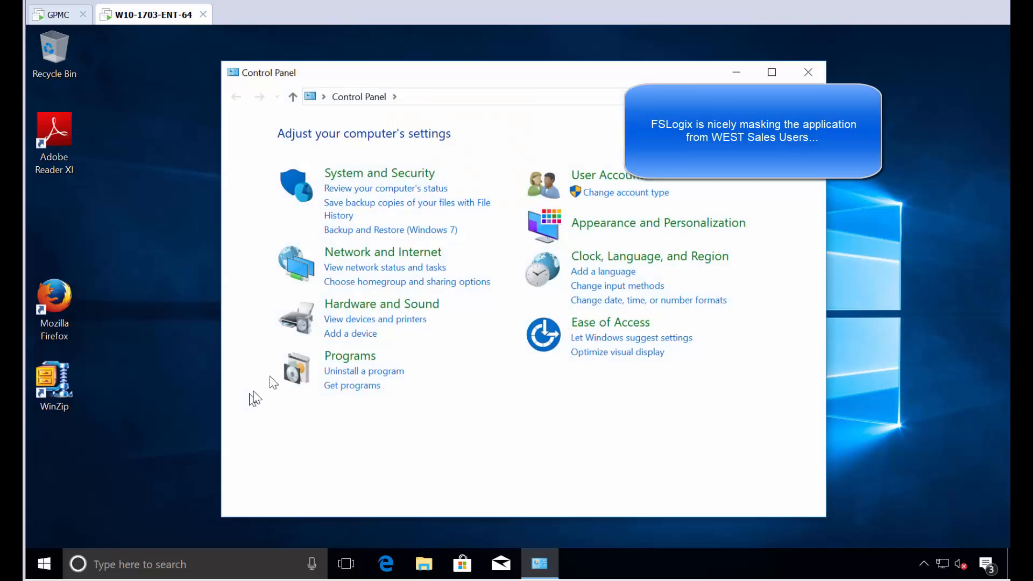
left_click(332, 371)
scroll(538, 357, "down", 3)
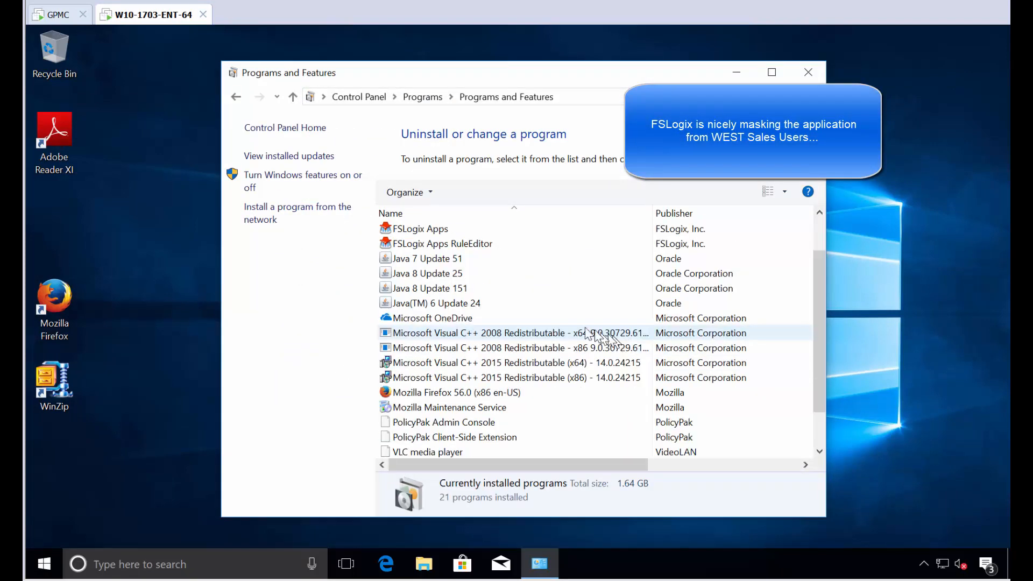
scroll(557, 358, "up", 1)
scroll(556, 356, "down", 1)
scroll(551, 356, "up", 2)
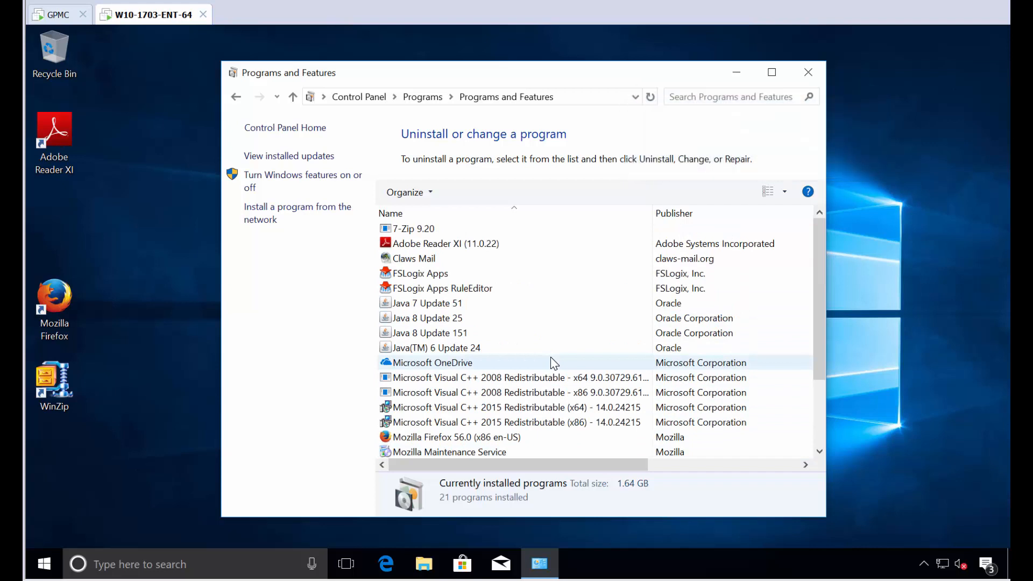
key("ctrl+alt+Delete")
left_click(501, 250)
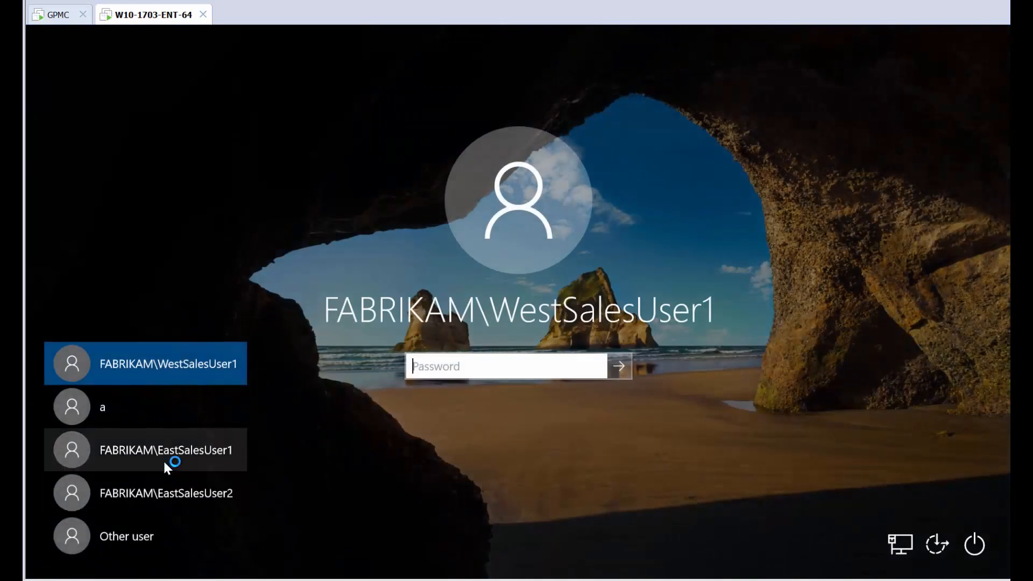
Step: Sign back in as EastSalesUser1 and choose Start TreeSize as Administrator from TreeSize's Home ribbon
left_click(163, 459)
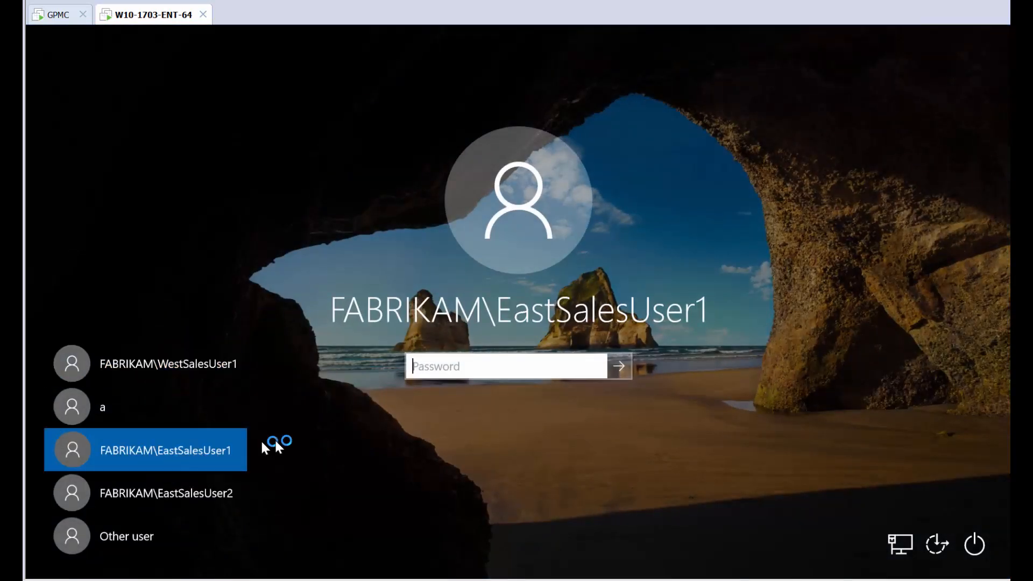
key("Return")
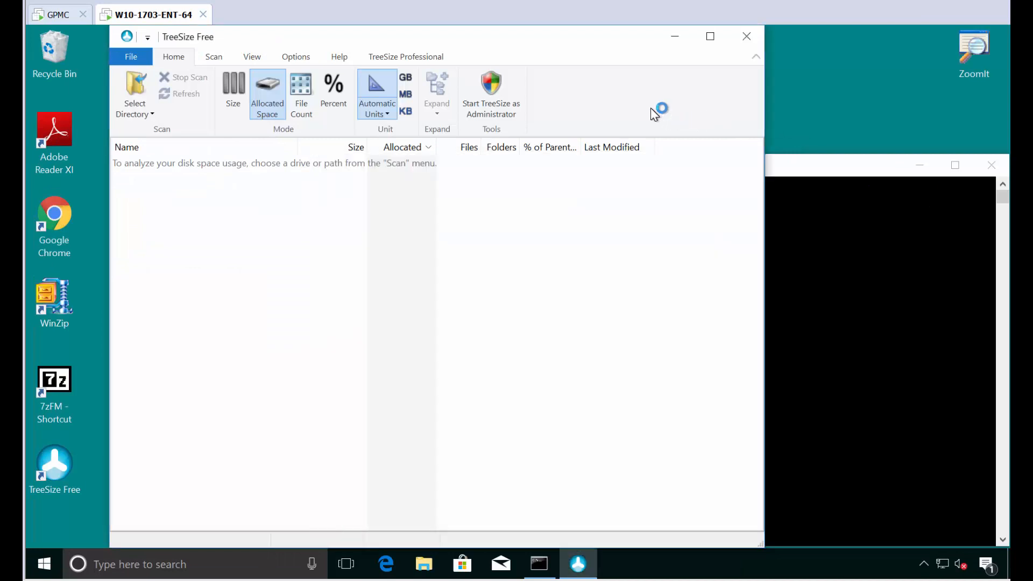
left_click(495, 100)
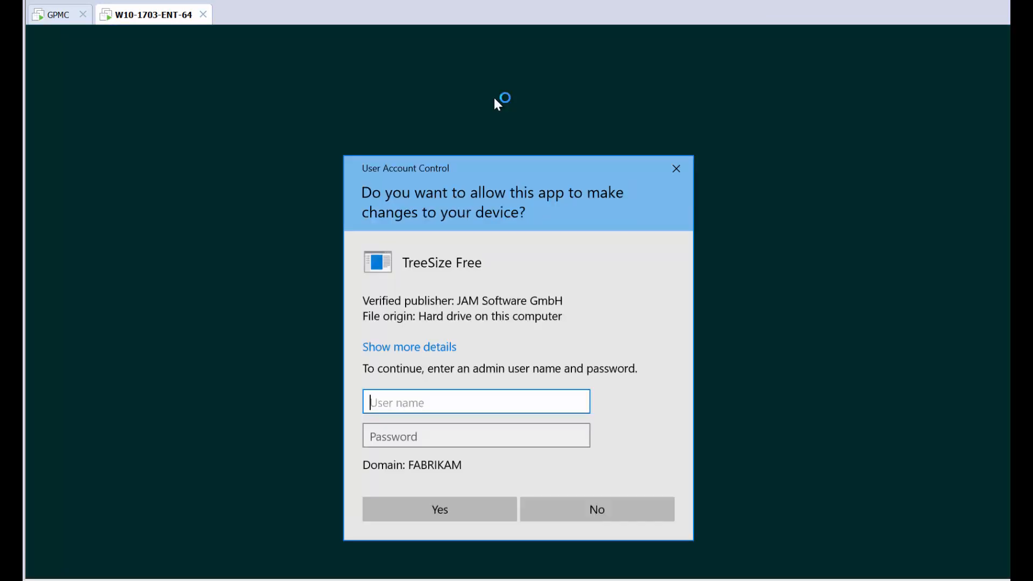
Step: Cancel the UAC credential prompt twice, retrying the administrator restart once in between
key("Escape")
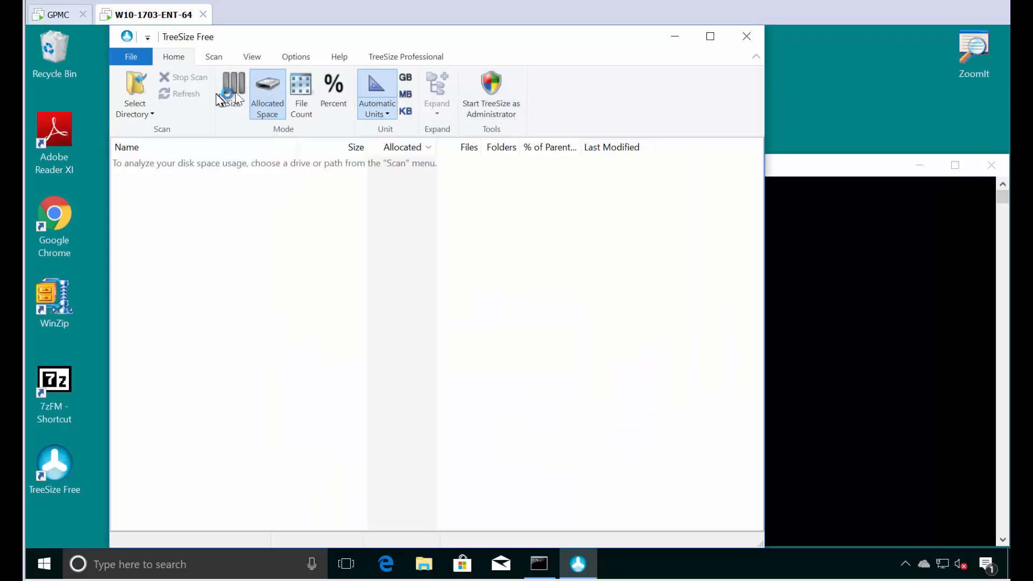
left_click(125, 57)
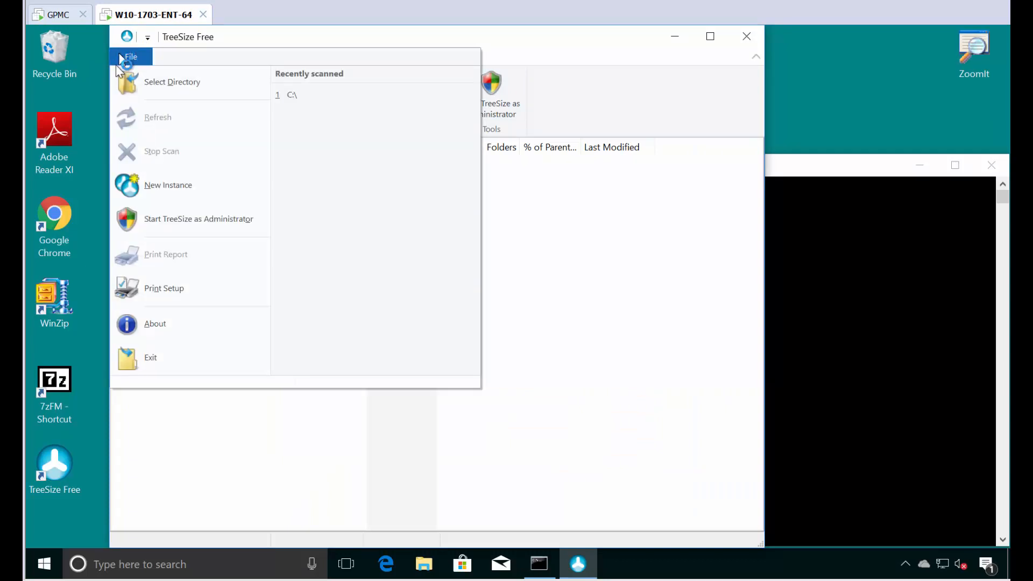
left_click(157, 220)
key("Escape")
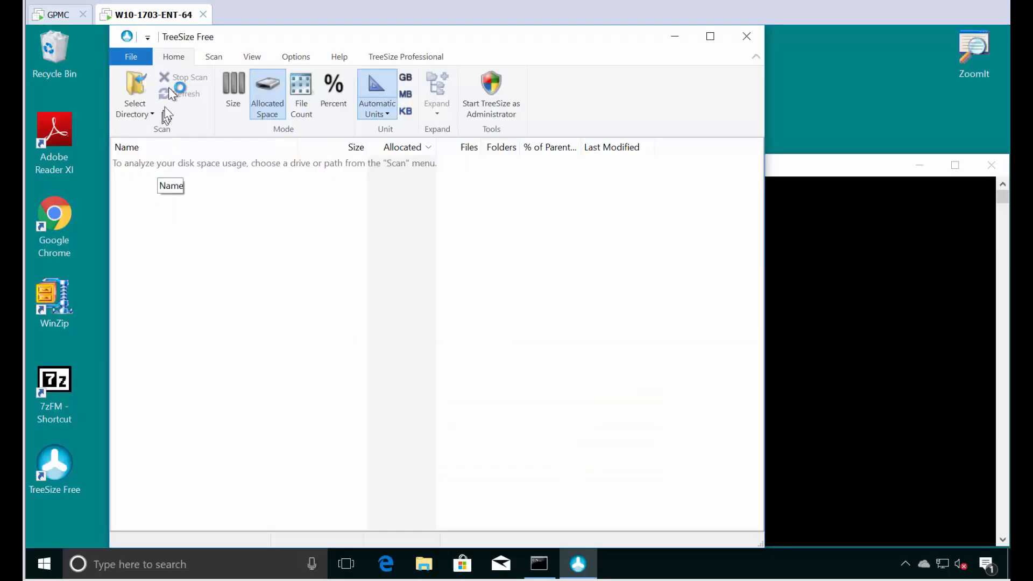
Step: Scan Local Disk (C:) without admin rights, then close TreeSize Free and the Command Prompt
left_click(216, 57)
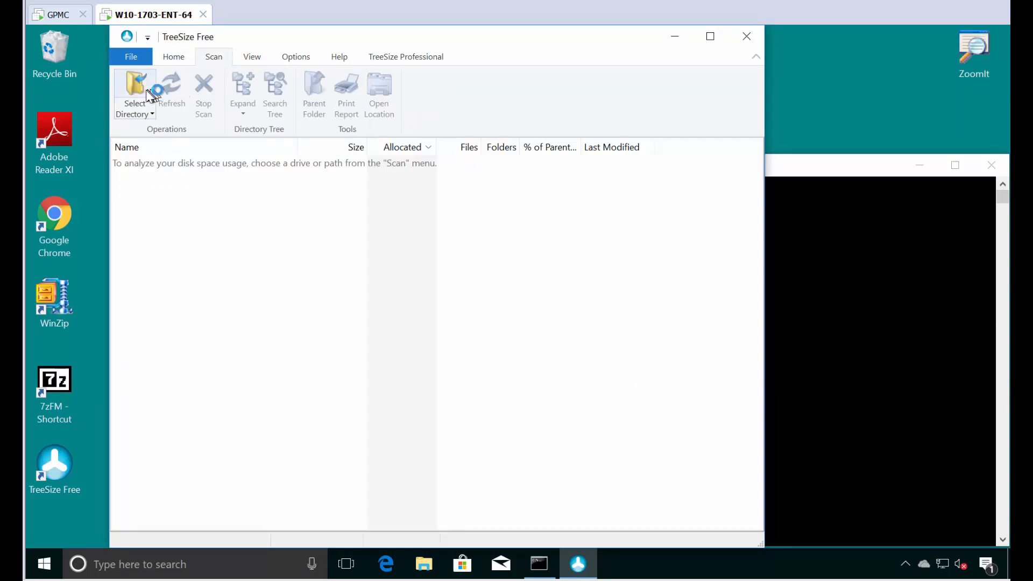
left_click(140, 107)
left_click(158, 146)
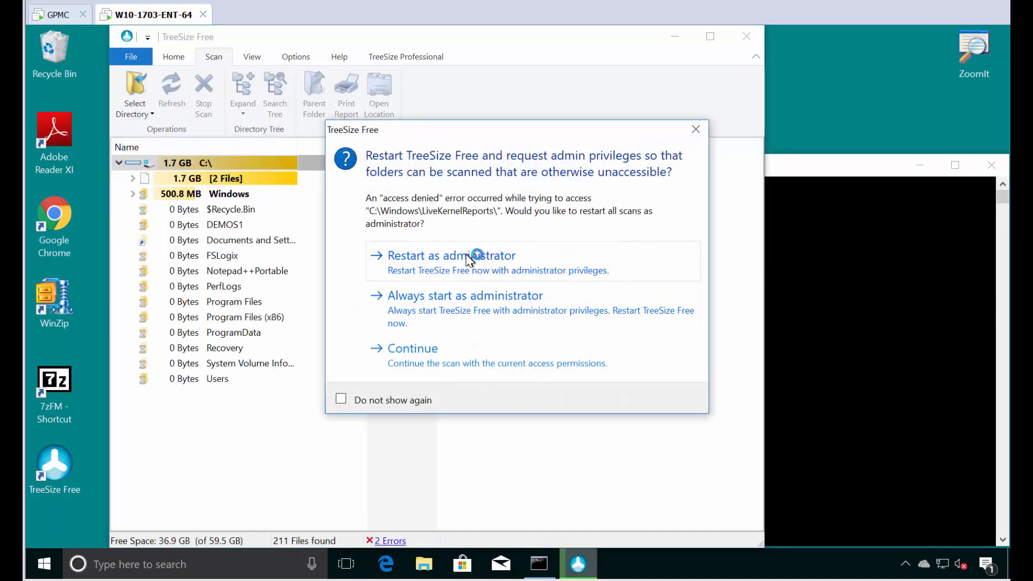
left_click(471, 258)
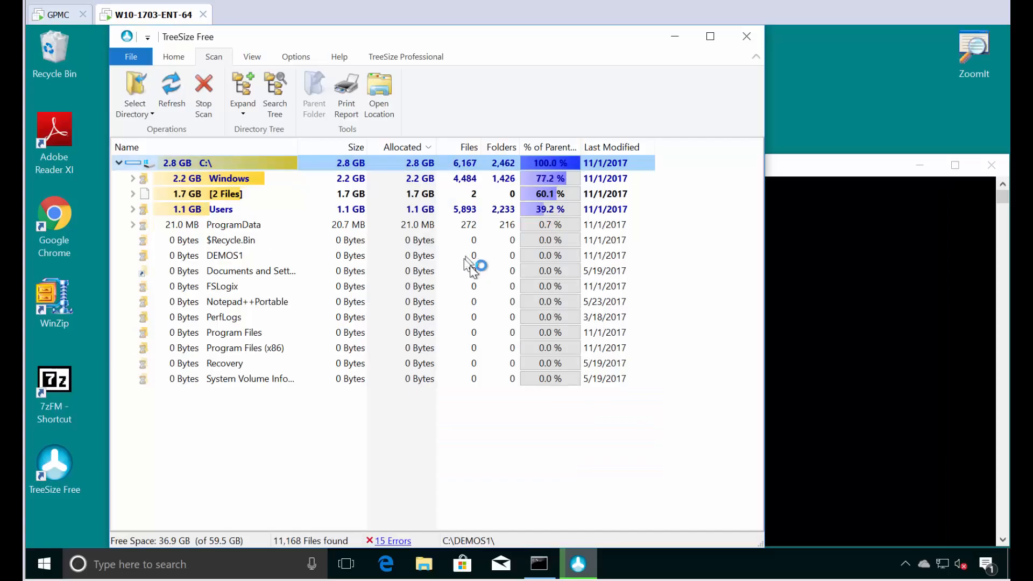
left_click(747, 36)
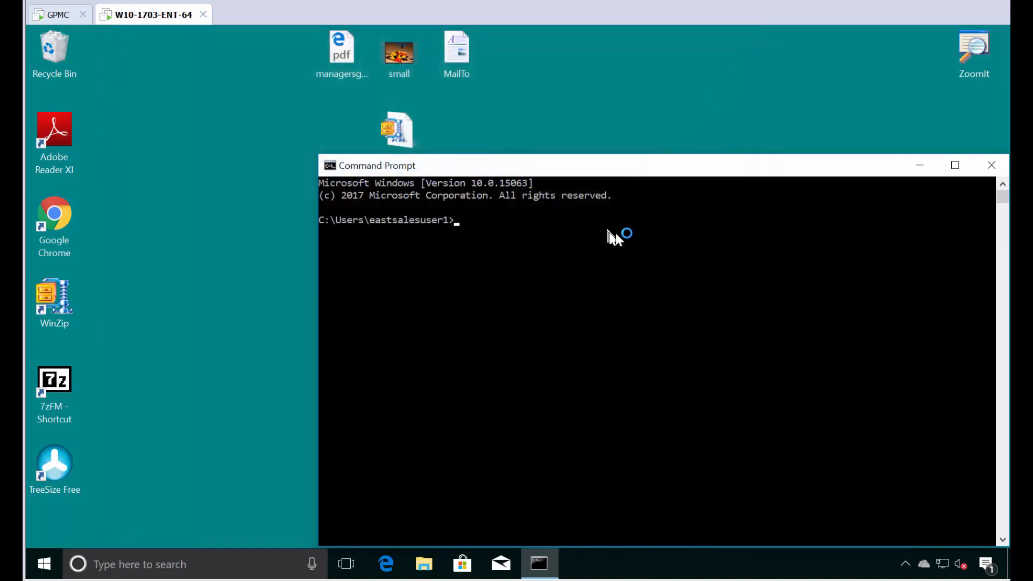
left_click(992, 164)
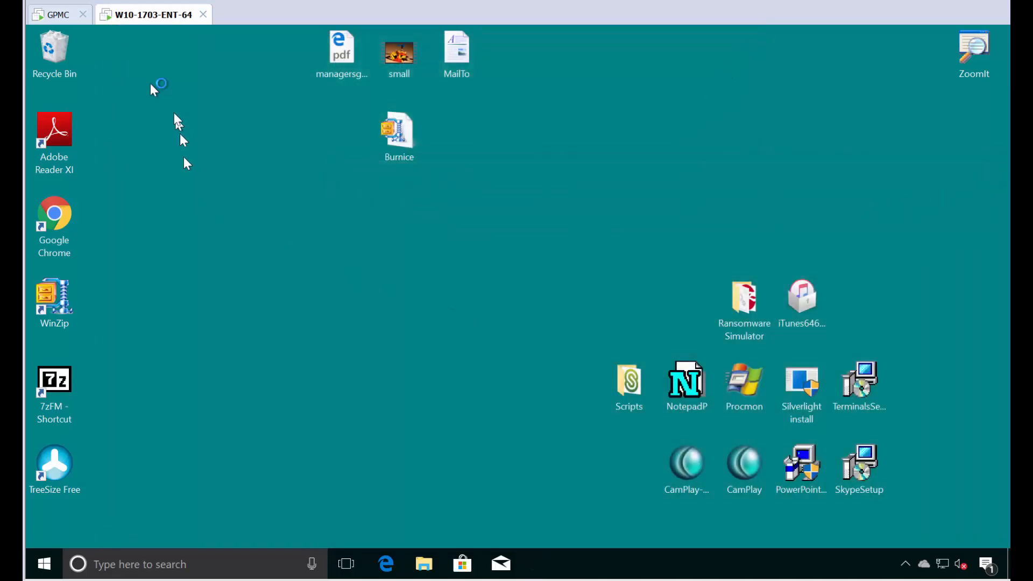
Step: Create a new GPO named 'Elevate TSF with PP' and link it to the Sales OU
left_click(59, 15)
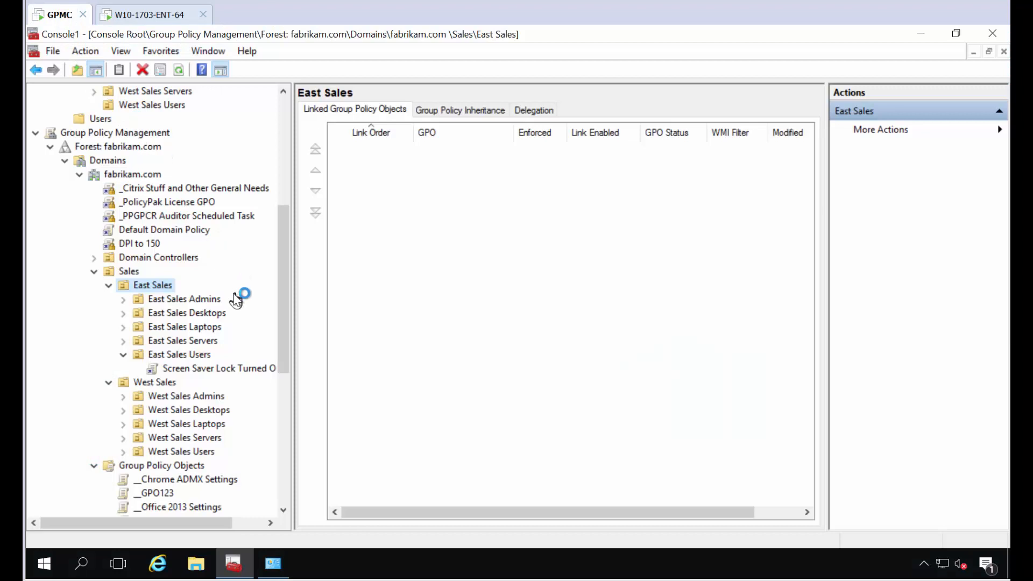
left_click(129, 271)
right_click(133, 273)
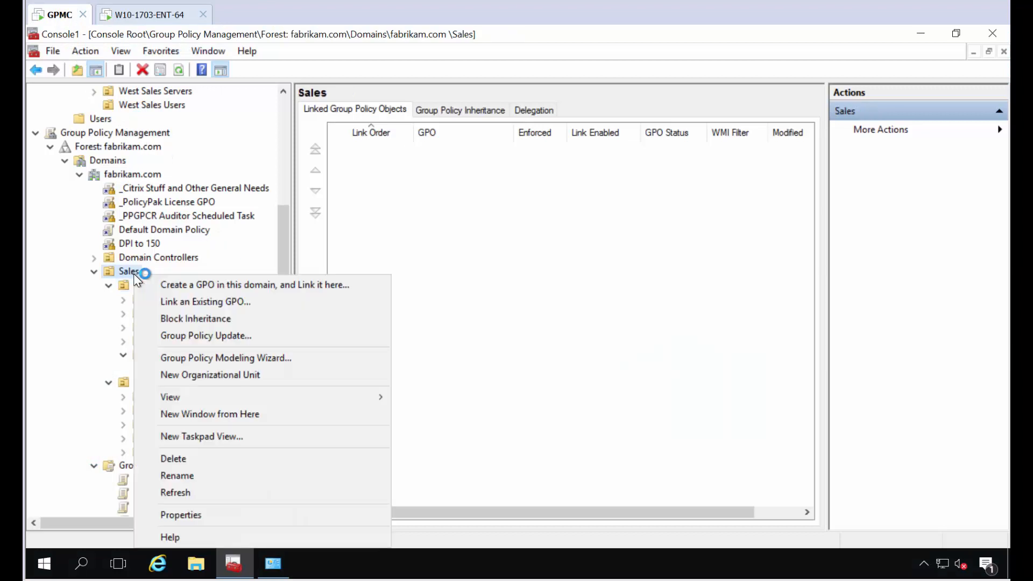
left_click(167, 284)
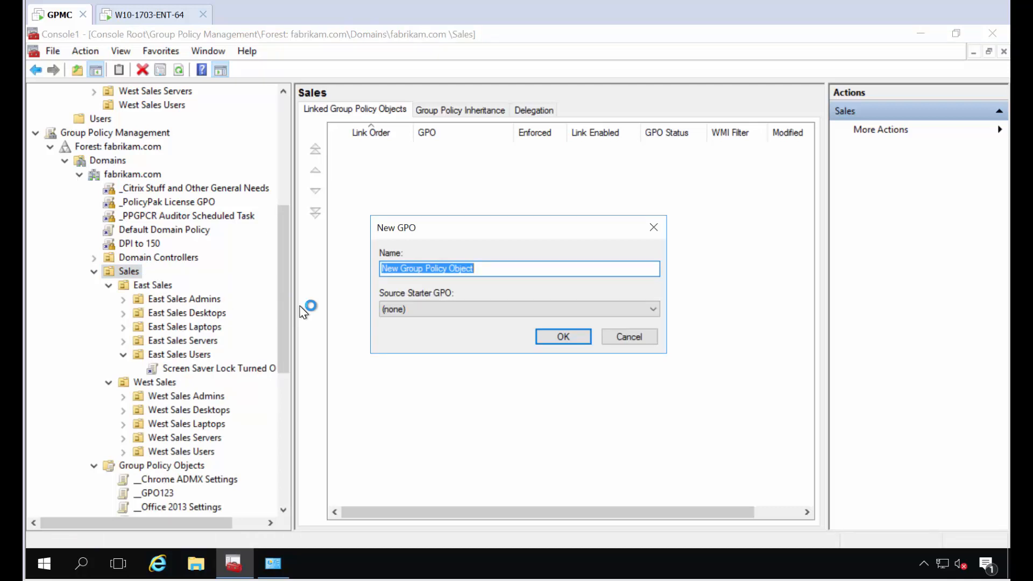
type("Elevate T")
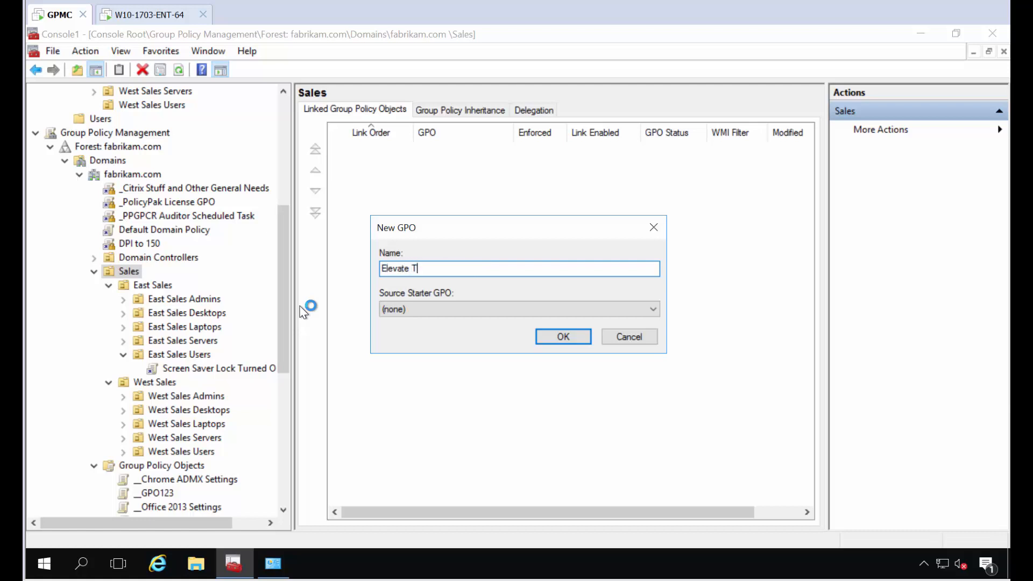
type("SF with PP")
key("Return")
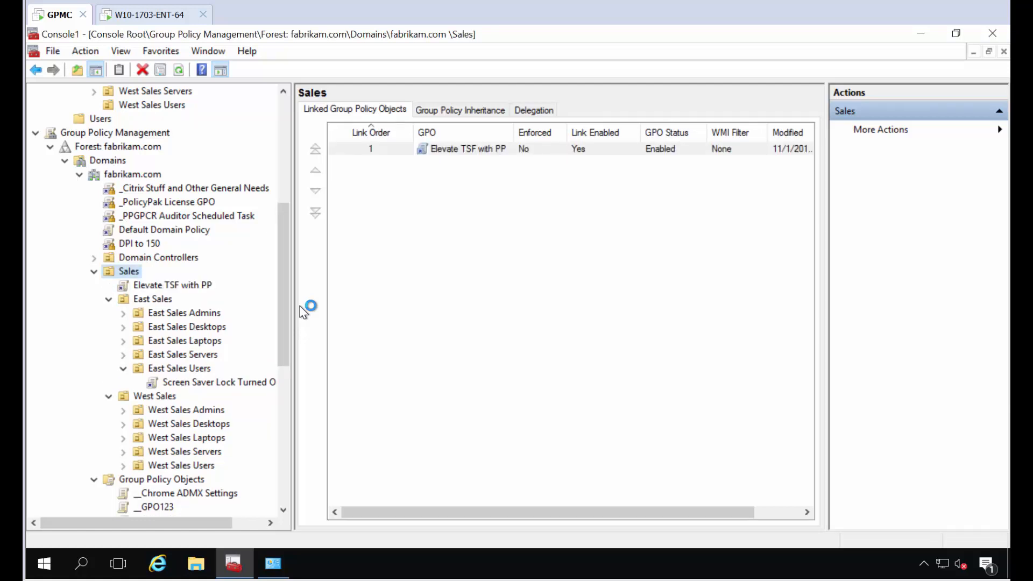
Step: Edit 'Elevate TSF with PP' in a maximized editor and select User Configuration > PolicyPak > Least Privilege Manager
right_click(181, 289)
left_click(204, 297)
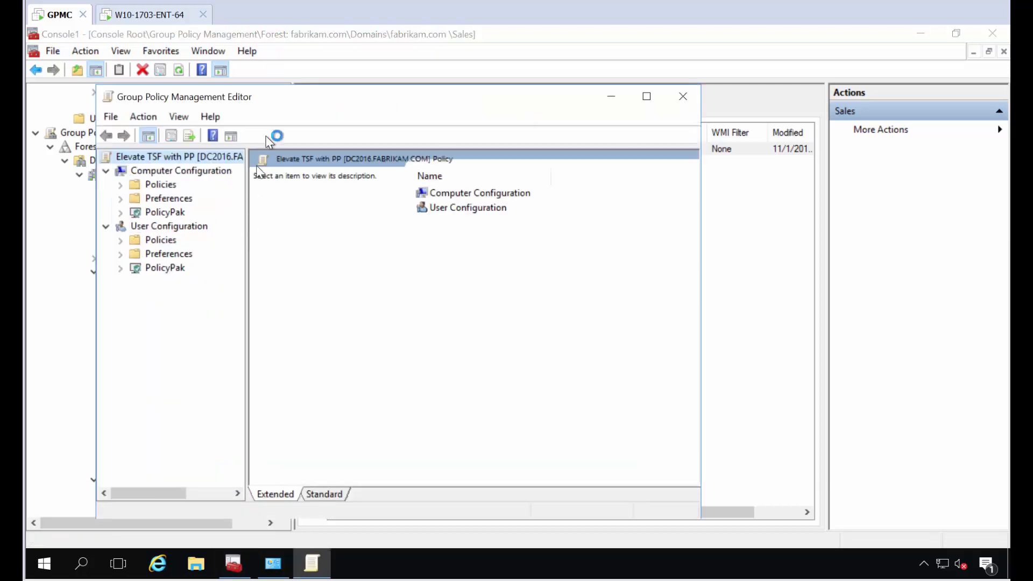
double_click(286, 92)
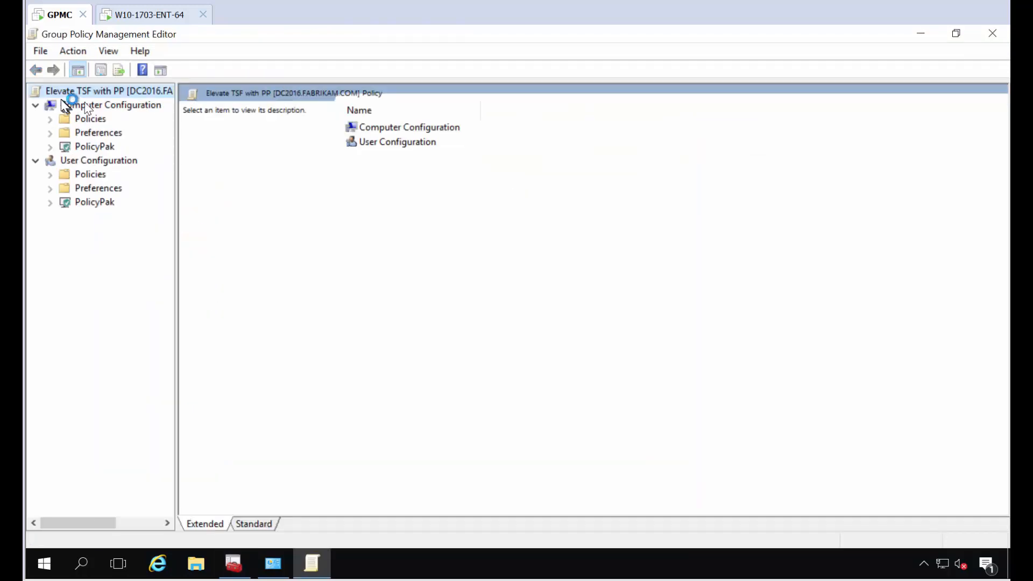
left_click(50, 204)
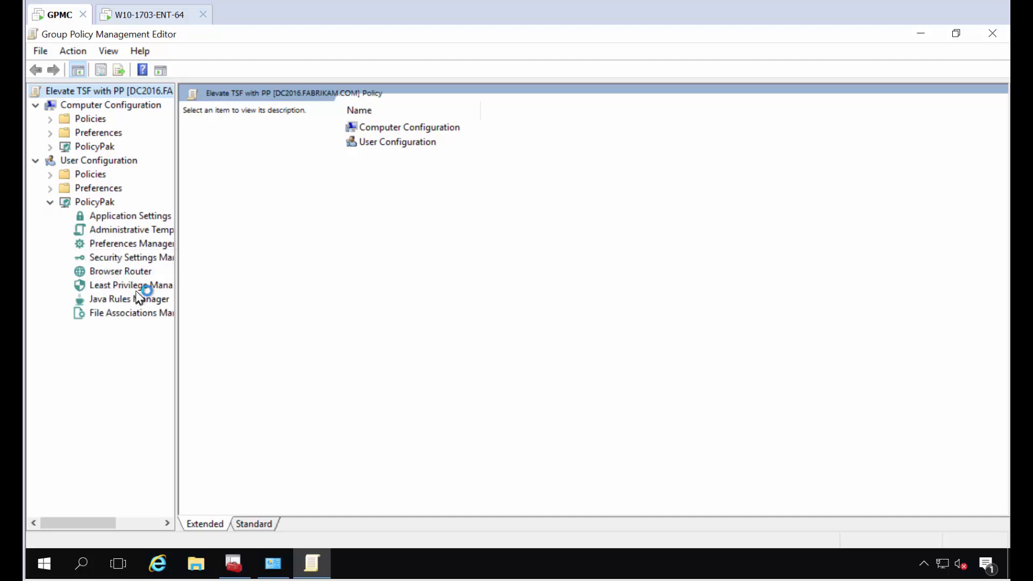
left_click(136, 289)
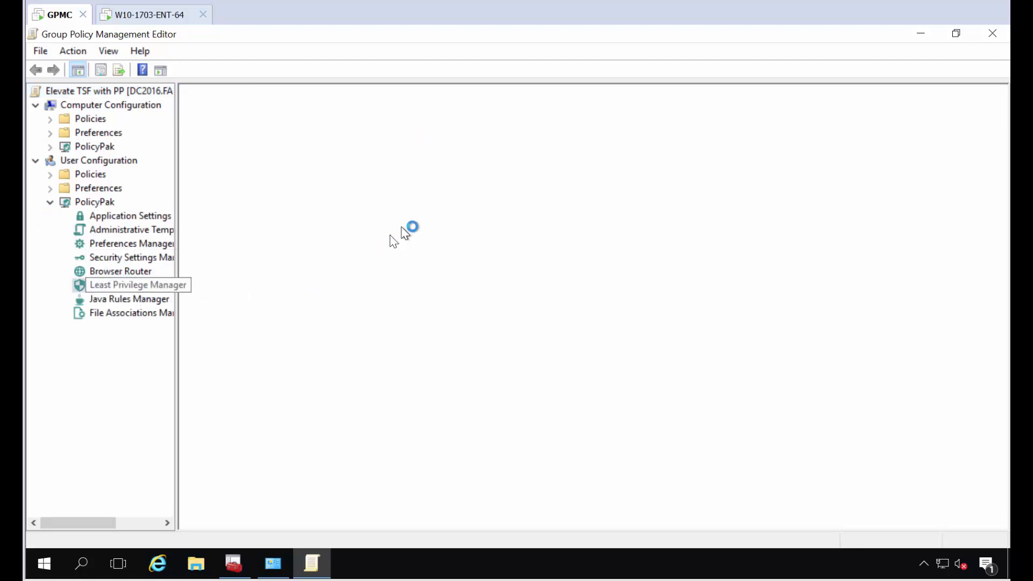
Step: Add a New Executable Policy in the user-side Least Privilege Manager
right_click(424, 181)
mouse_move(524, 188)
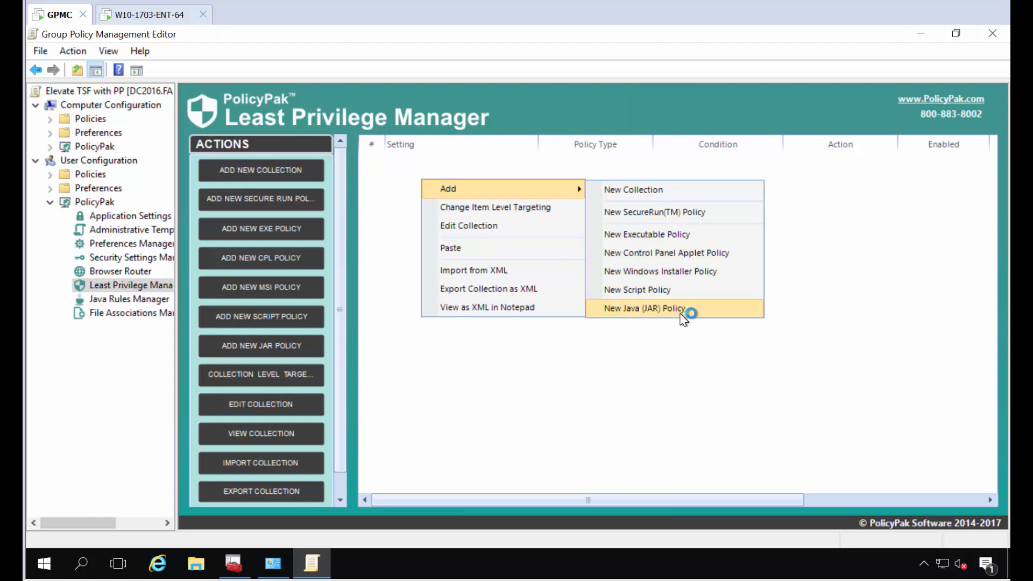
left_click(686, 237)
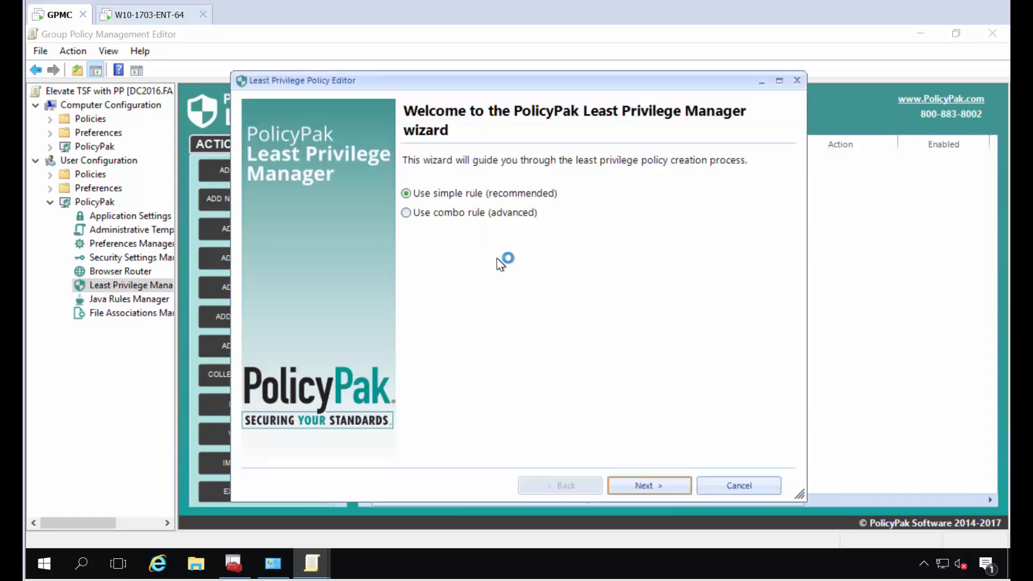
Step: Set the rule's path condition to %PROGRAMFILES(X86)%\JAM Software\TreeSize Free\TreeSizeFree.exe
key("Return")
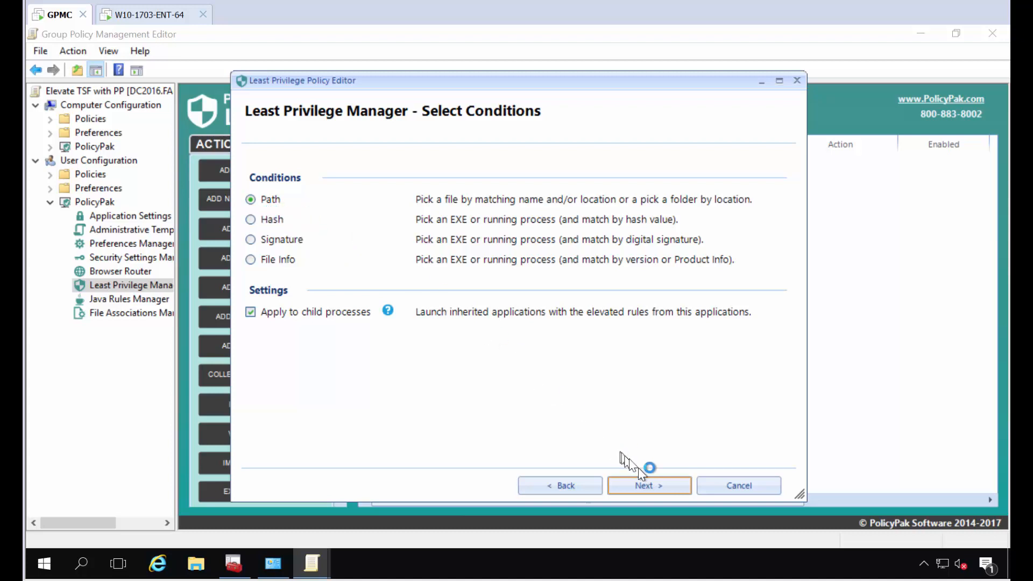
left_click(650, 483)
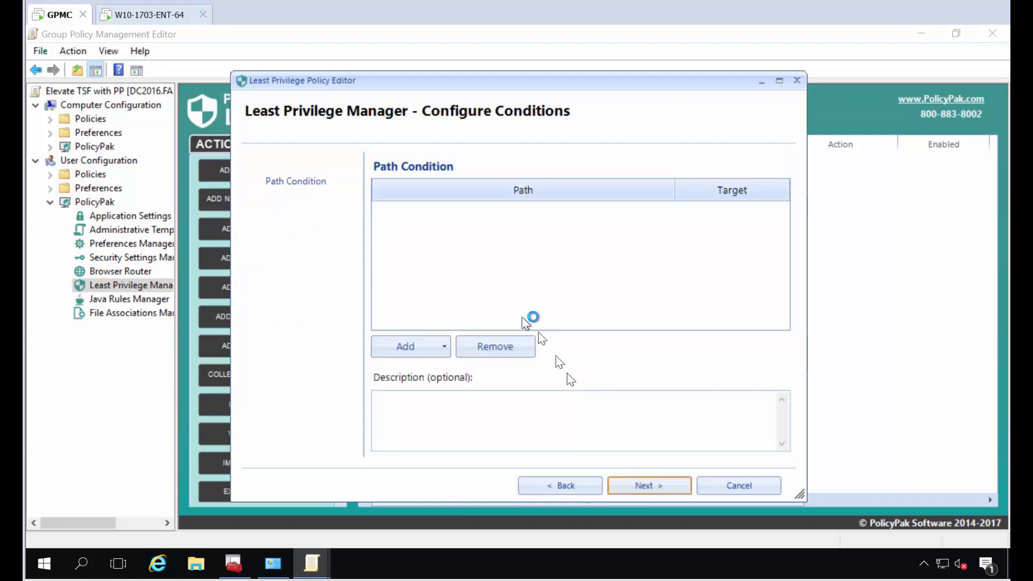
left_click(440, 351)
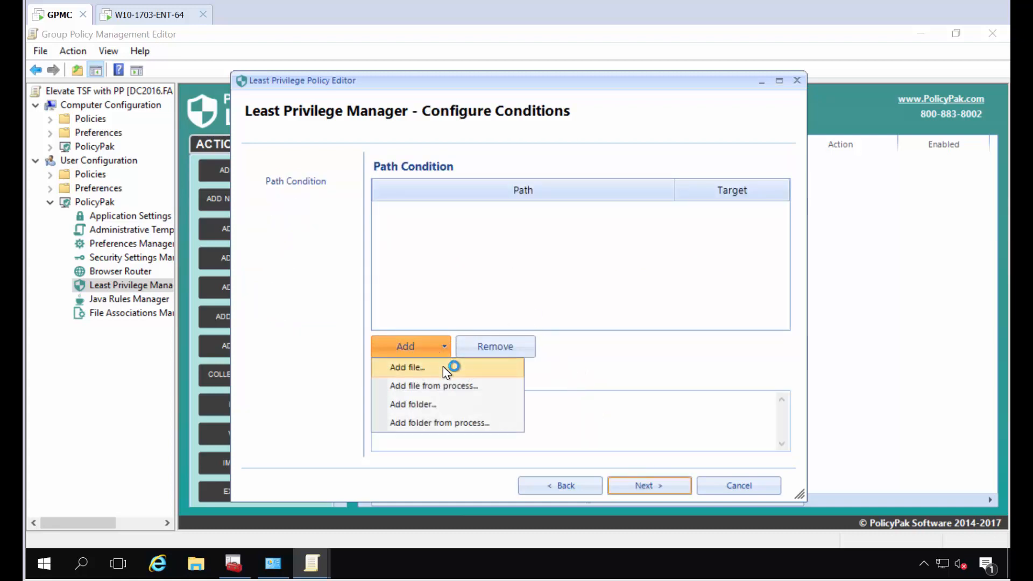
left_click(445, 370)
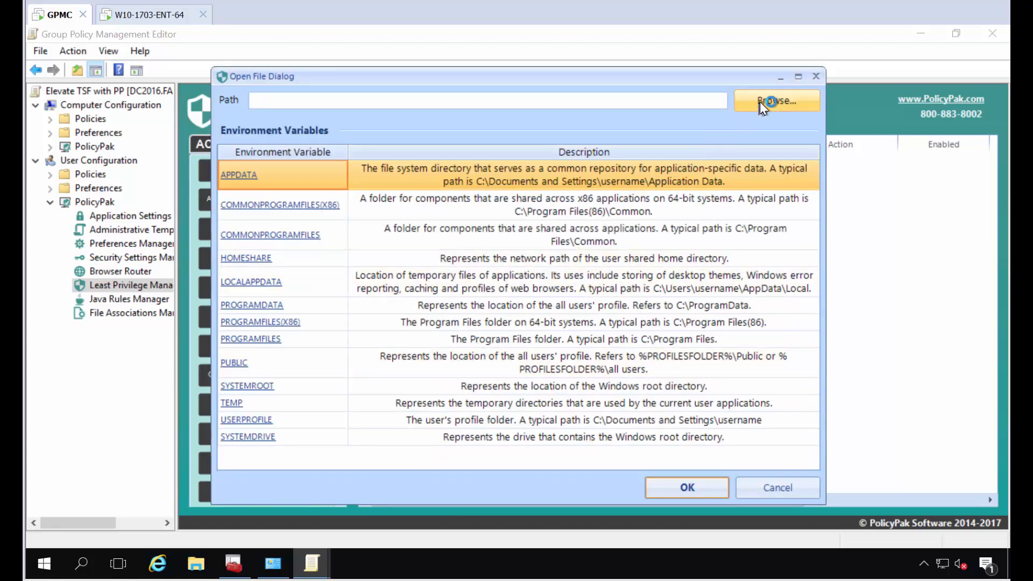
left_click(759, 102)
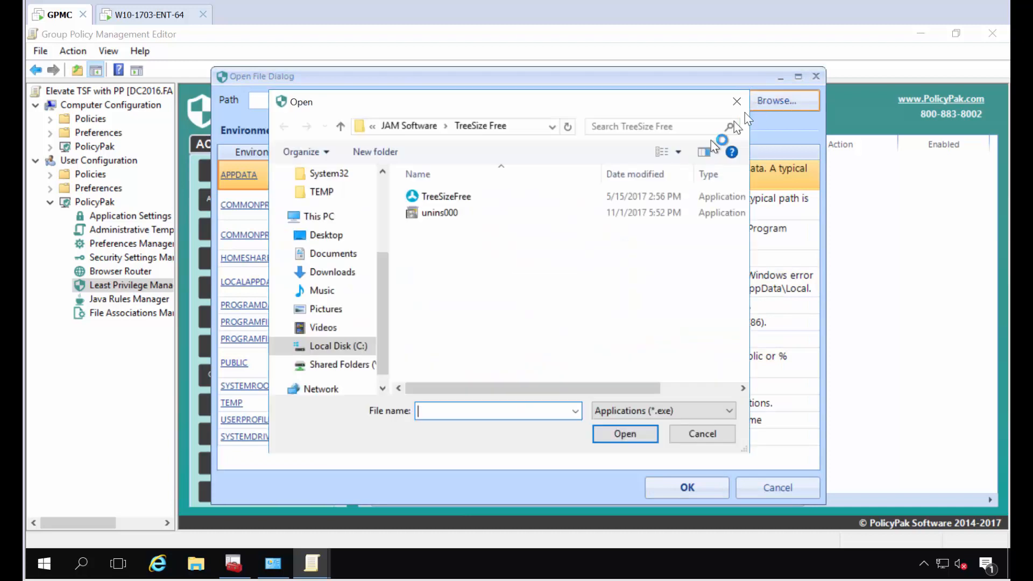
double_click(433, 197)
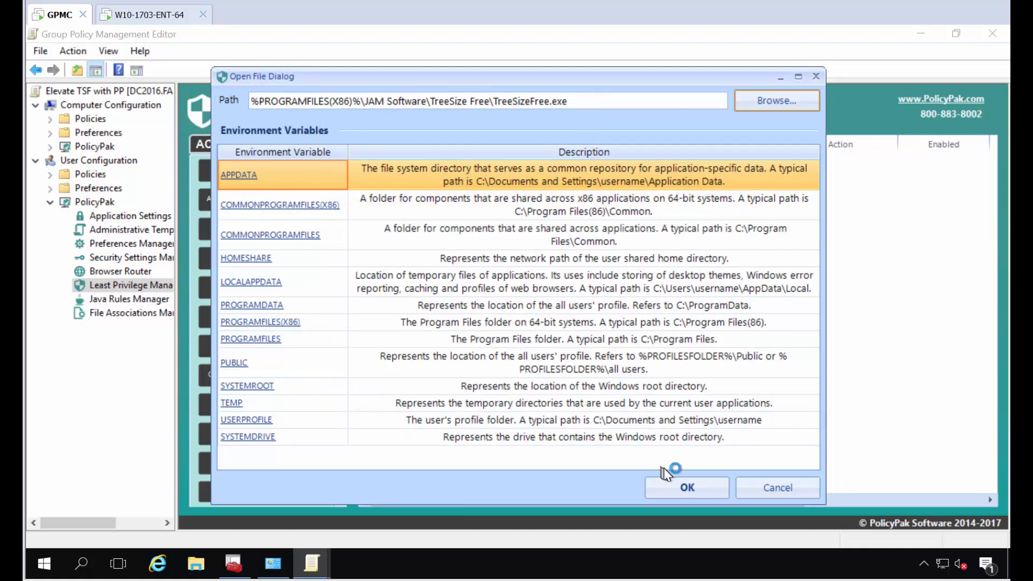
left_click(679, 487)
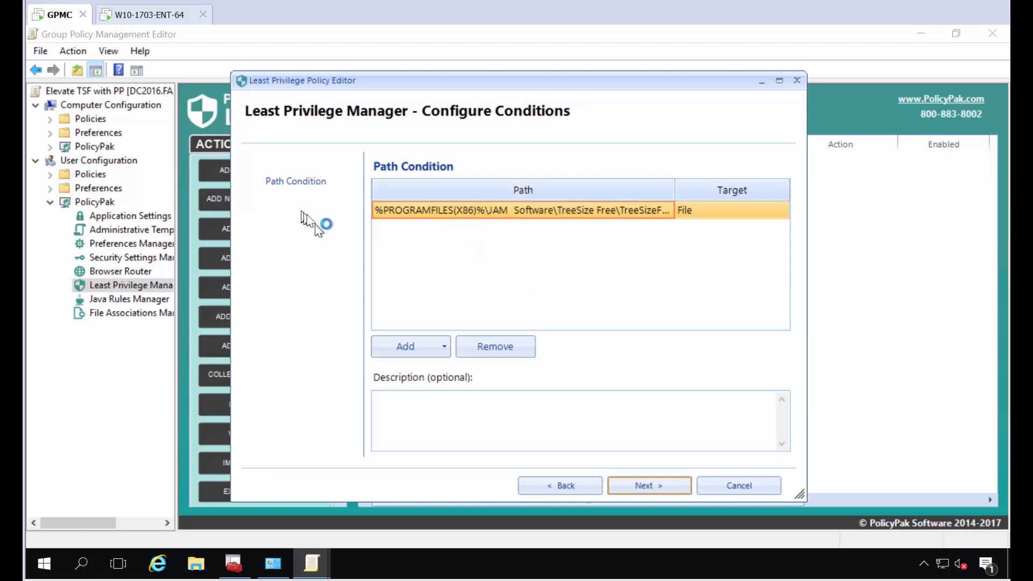
left_click(659, 486)
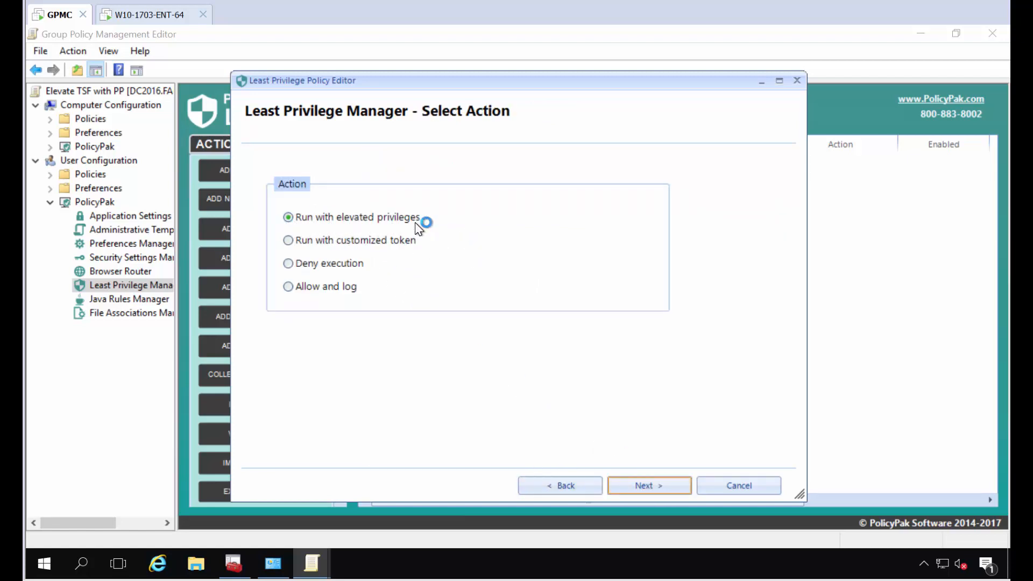
Step: Keep 'Run with elevated privileges', save the rule as 'Let TSF run elevated', and return to the Windows 10 client
left_click(638, 486)
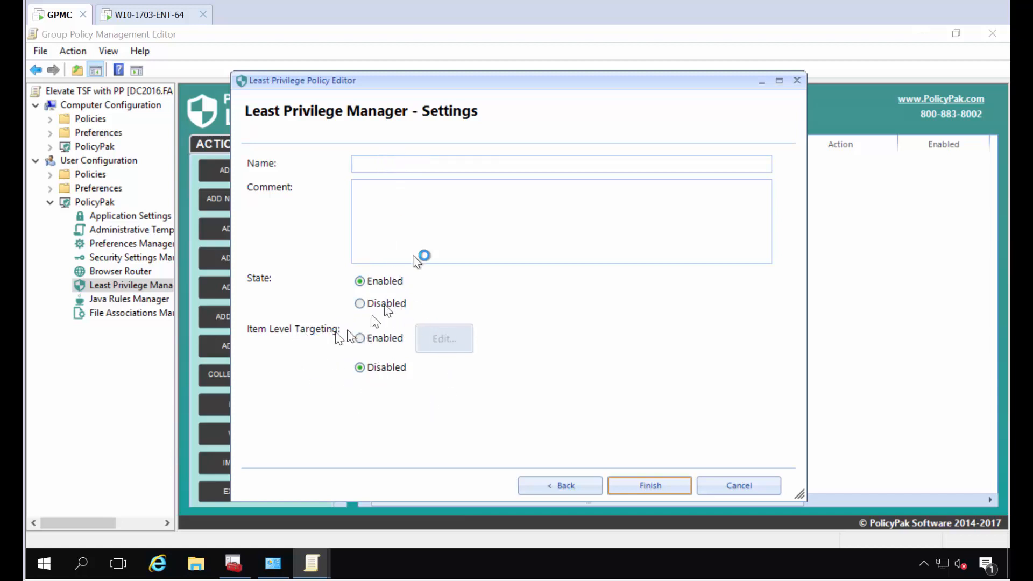
type("Let TSF run elevated")
key("Return")
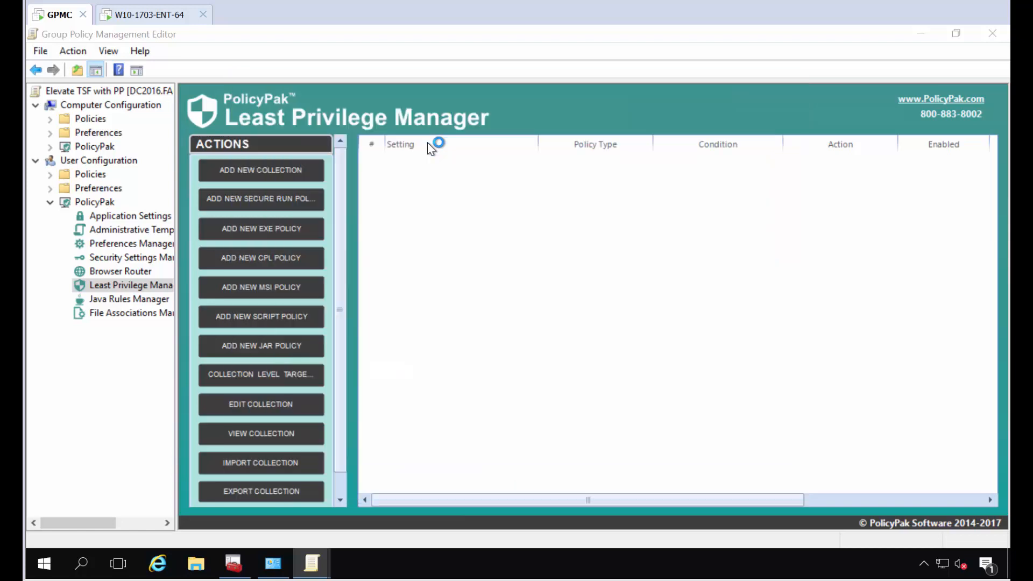
left_click(158, 17)
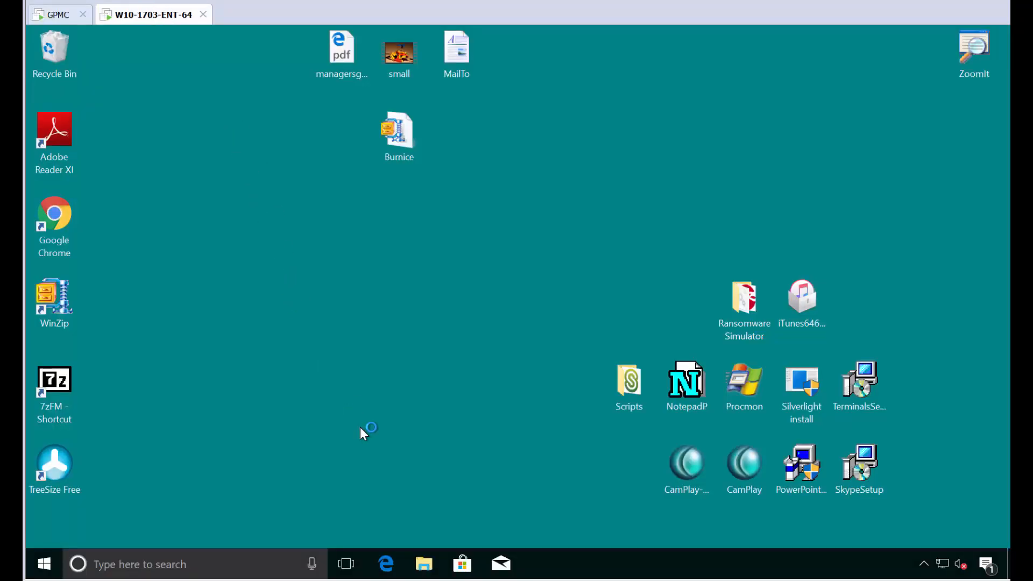
Step: Run gpupdate in Command Prompt on the Windows 10 client, then close the window
key("super")
type("cmd")
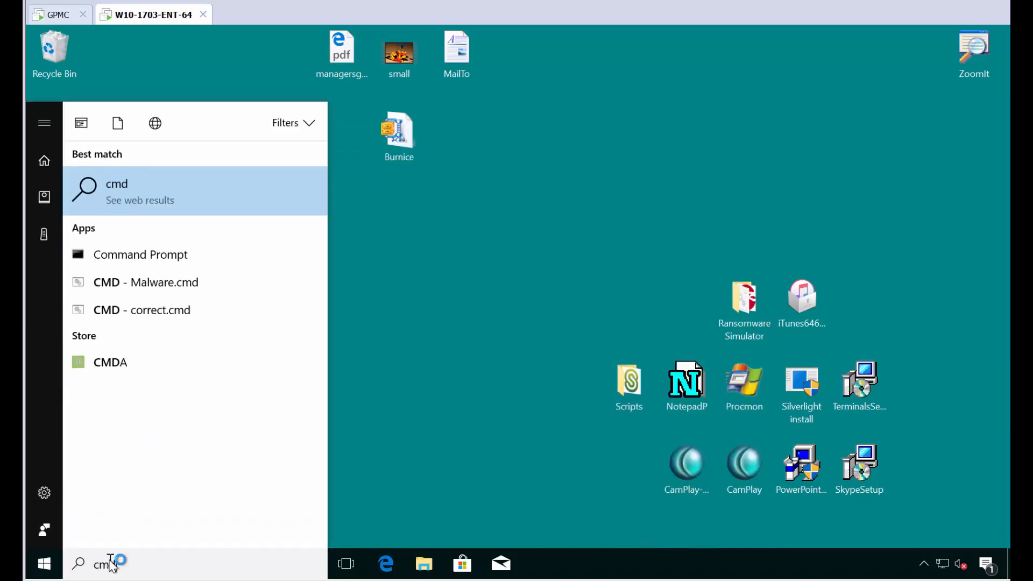
key("Down")
key("Return")
type("gpup")
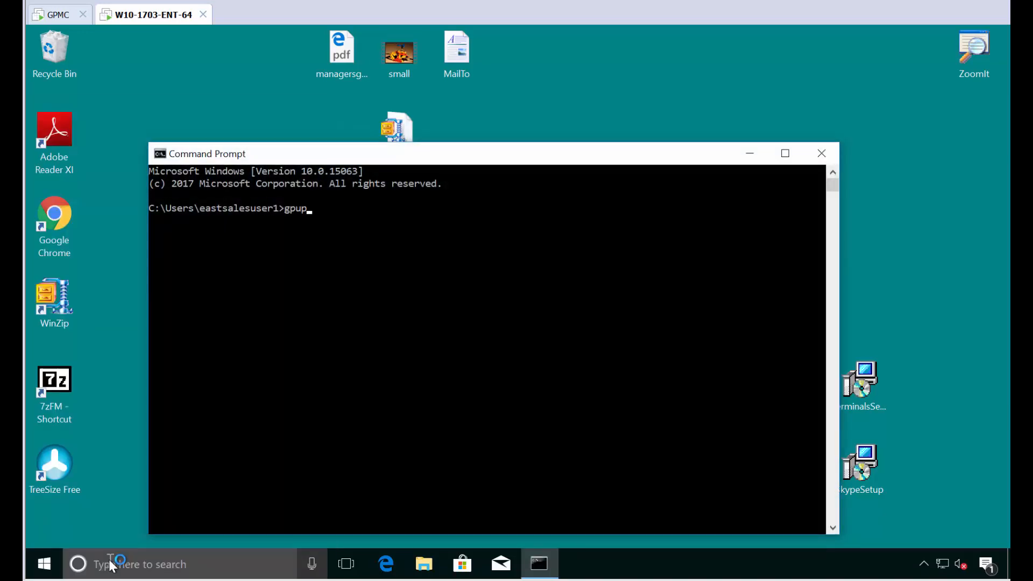
type("date")
key("Return")
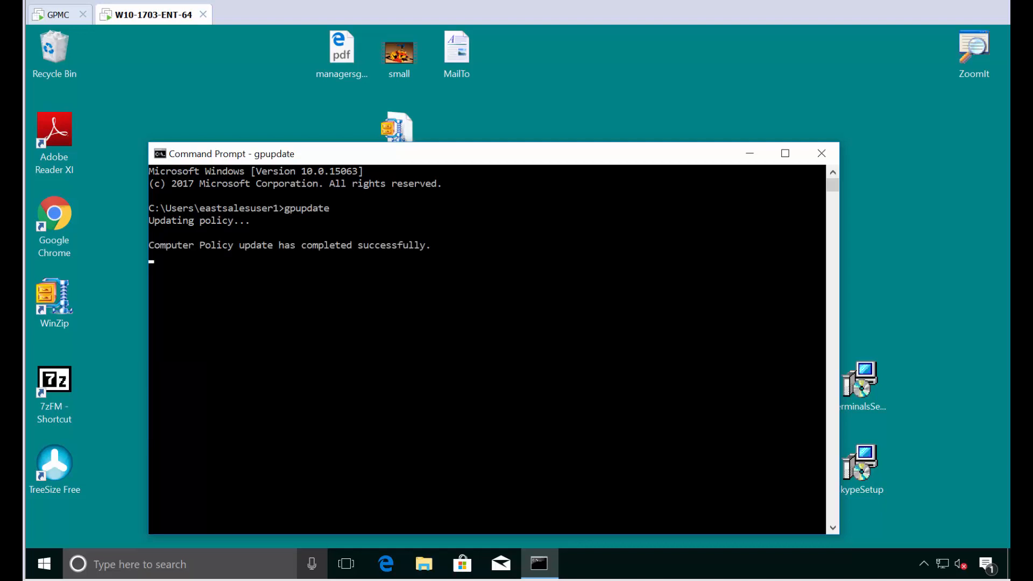
left_click(822, 154)
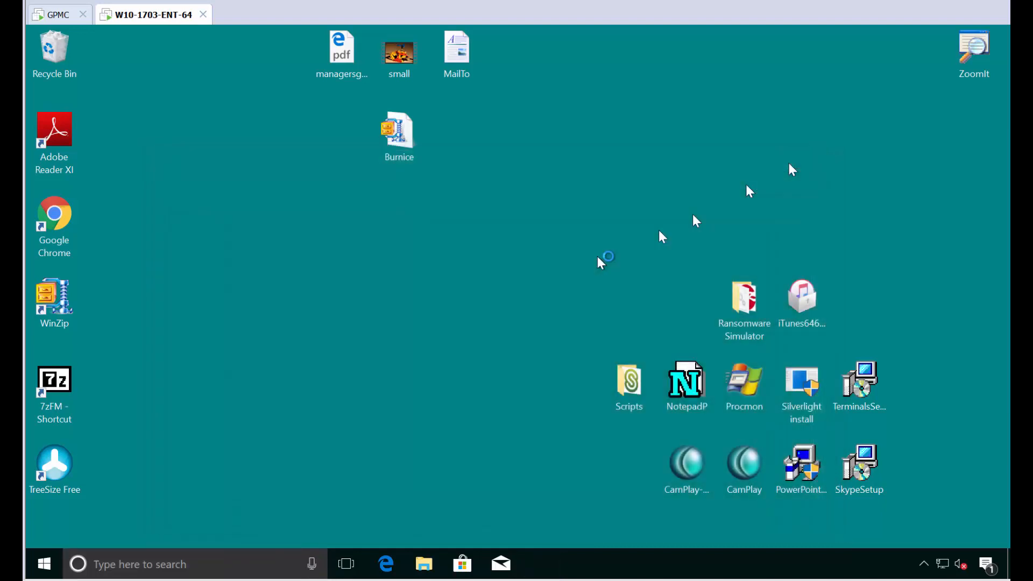
double_click(57, 461)
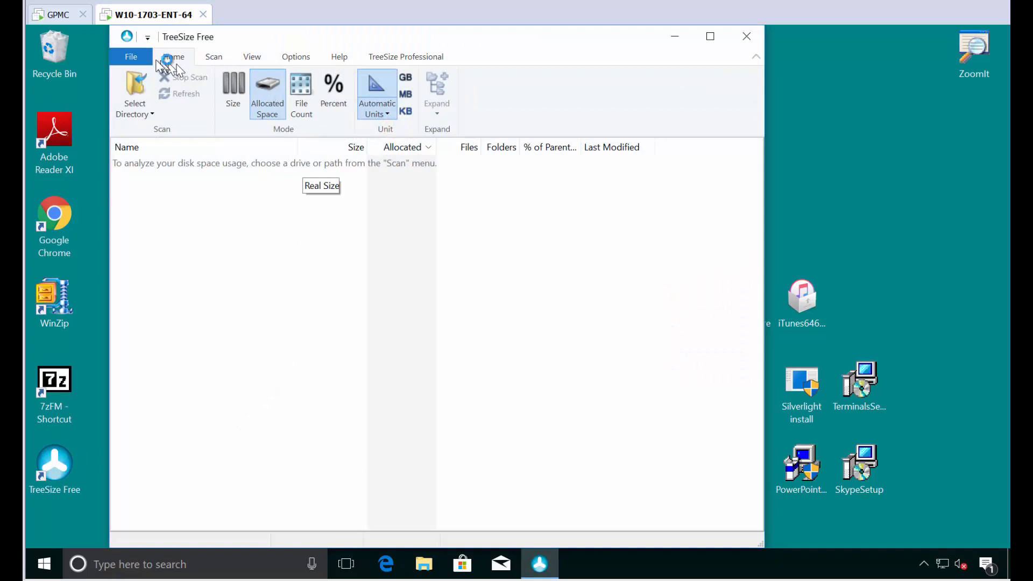
left_click(130, 58)
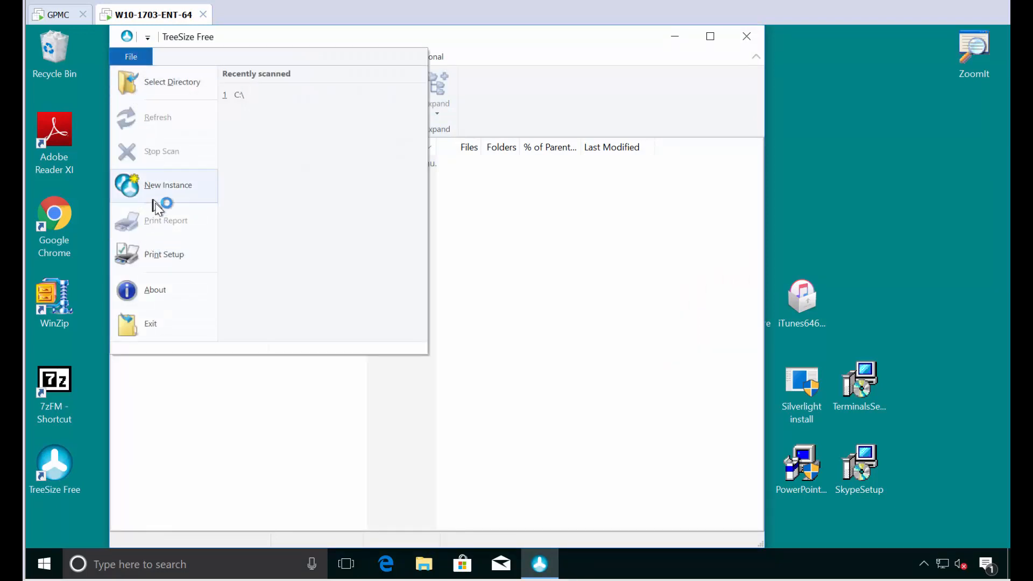
left_click(260, 97)
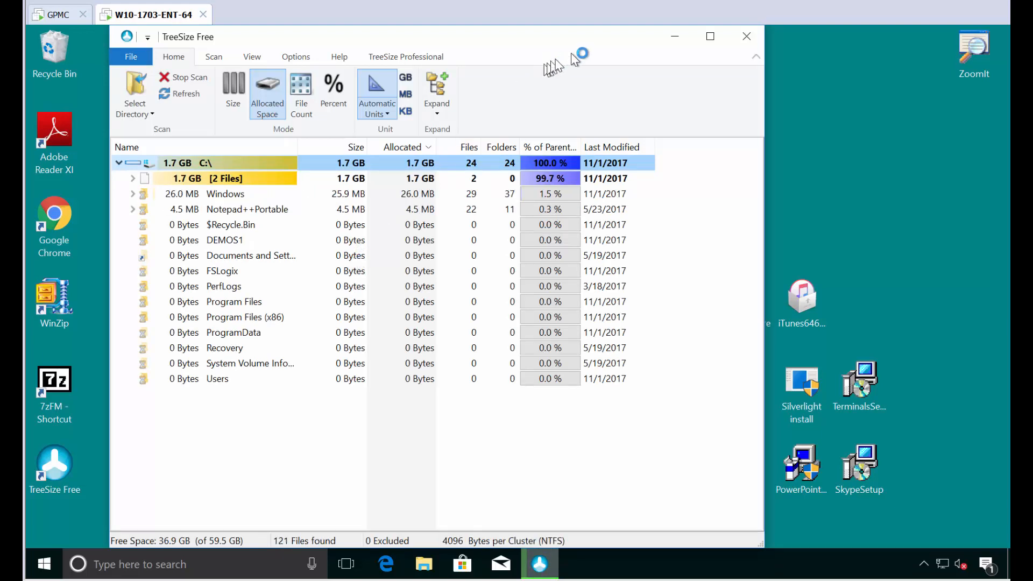
left_click(746, 36)
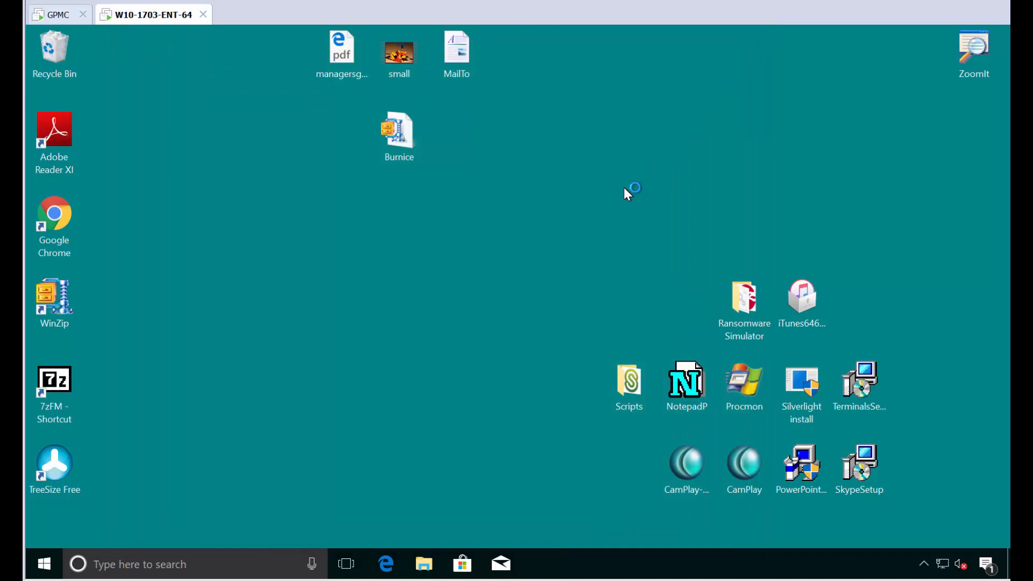
Step: Switch to the other sales user, sign in, and briefly launch then close TreeSize Free
key("ctrl+alt+End")
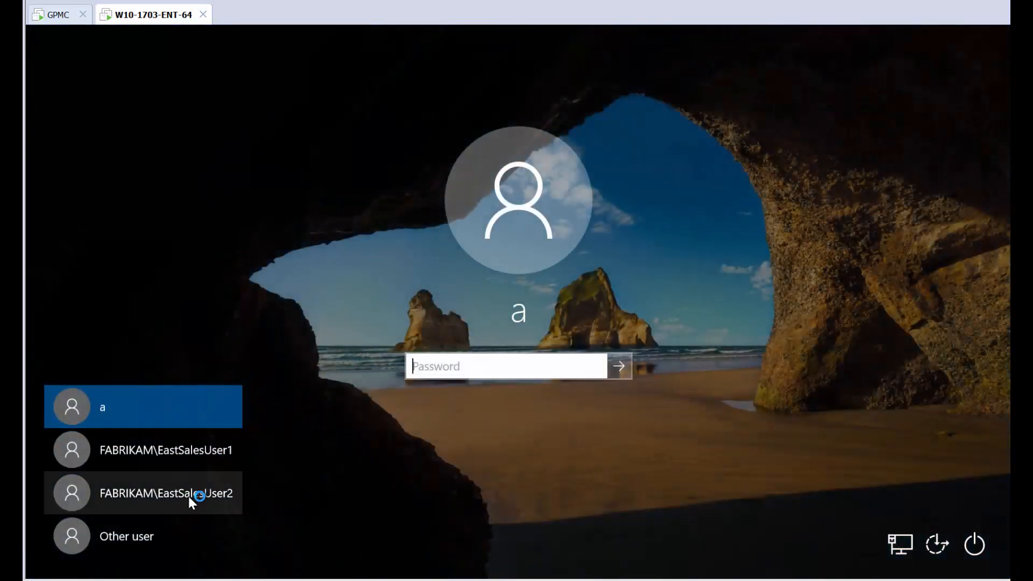
left_click(188, 496)
key("Return")
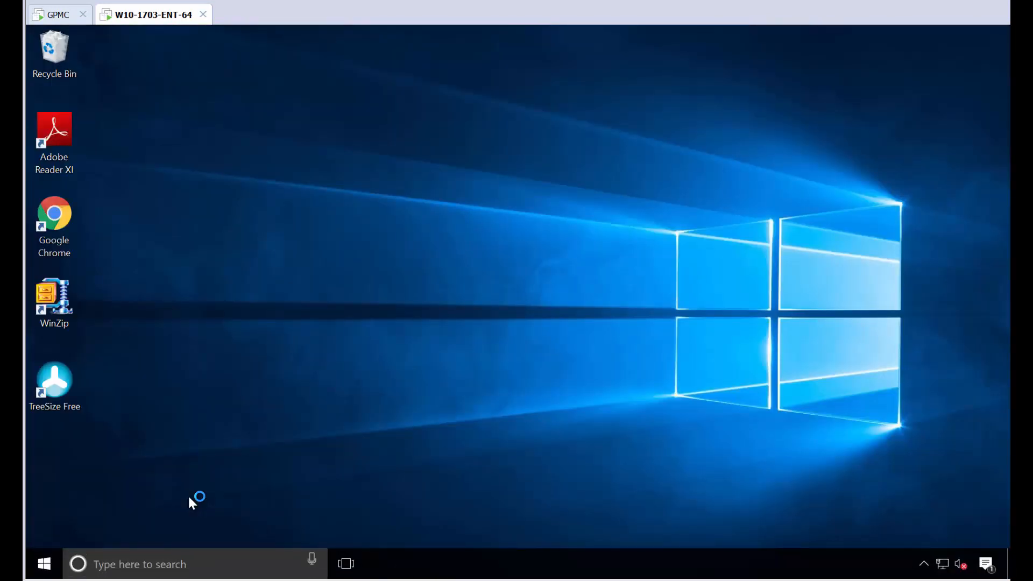
double_click(61, 386)
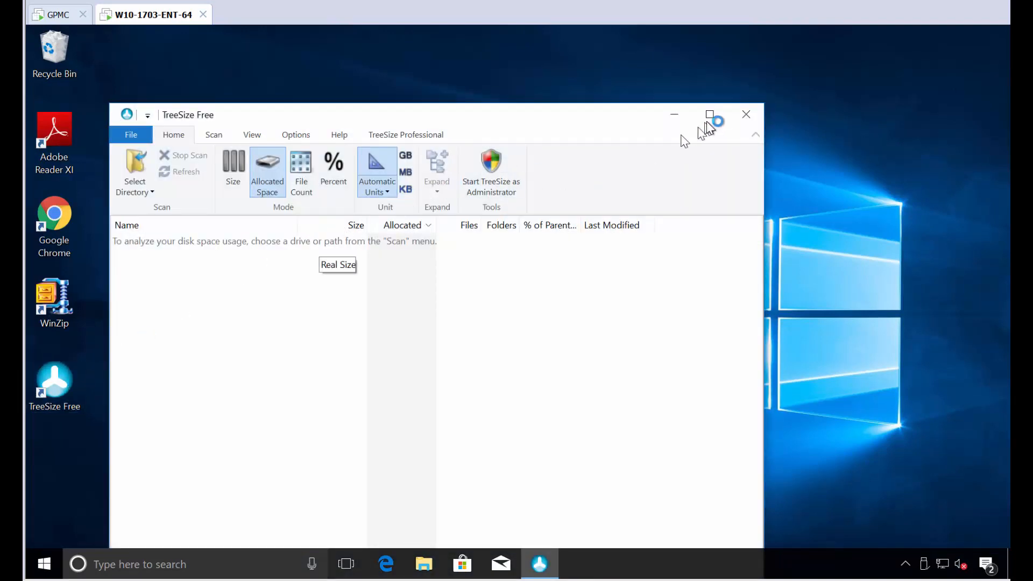
left_click(748, 118)
Step: Run gpupdate as the new user until computer and user policy both update, then close Command Prompt
key("super")
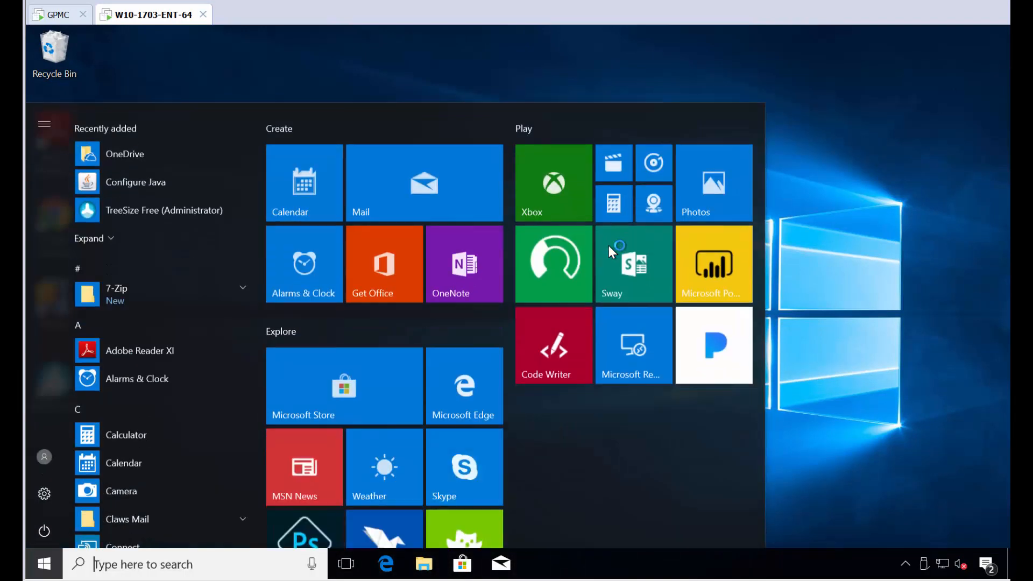
type("cmd")
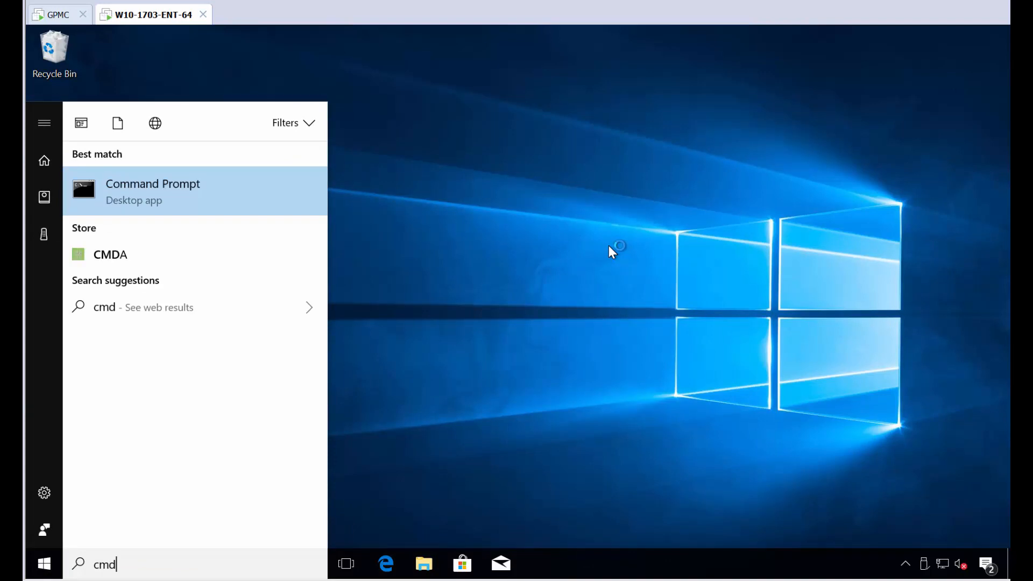
key("Return")
type("gpupdate")
key("Return")
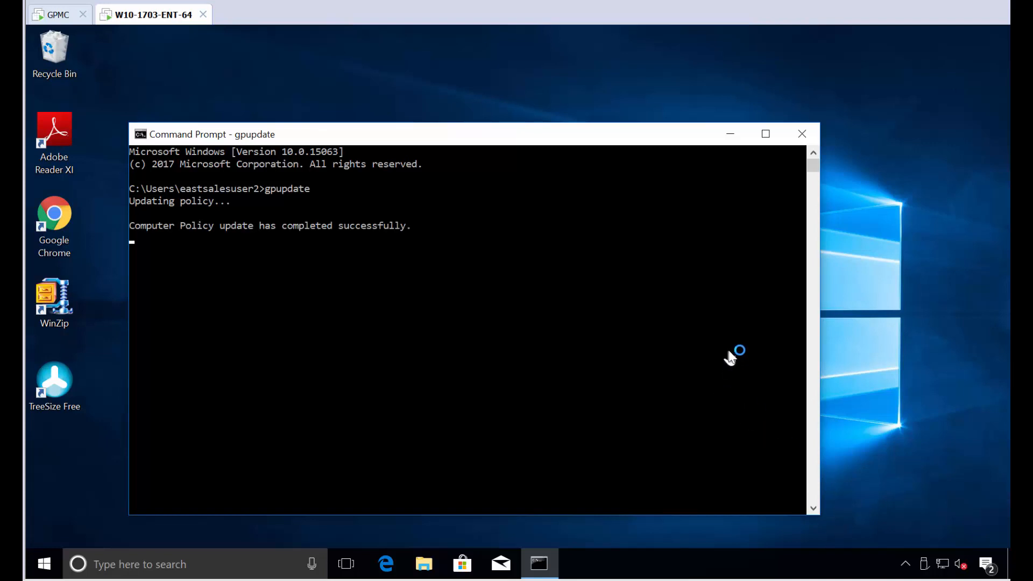
left_click(802, 134)
Step: Open a new TreeSize Free instance, scan the whole Local Disk (C:) at 28.9 GB, then close it
double_click(51, 382)
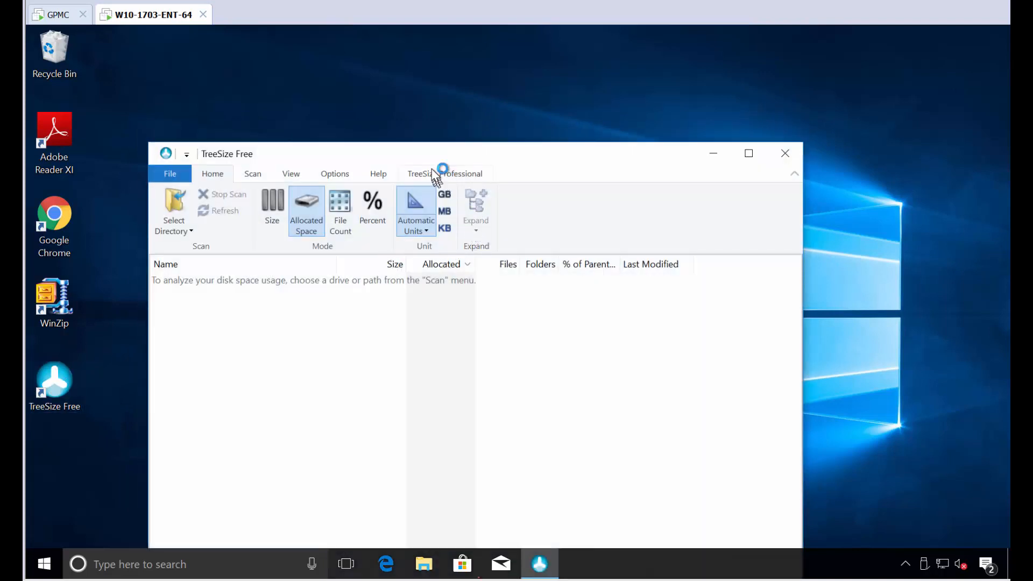
left_click(171, 172)
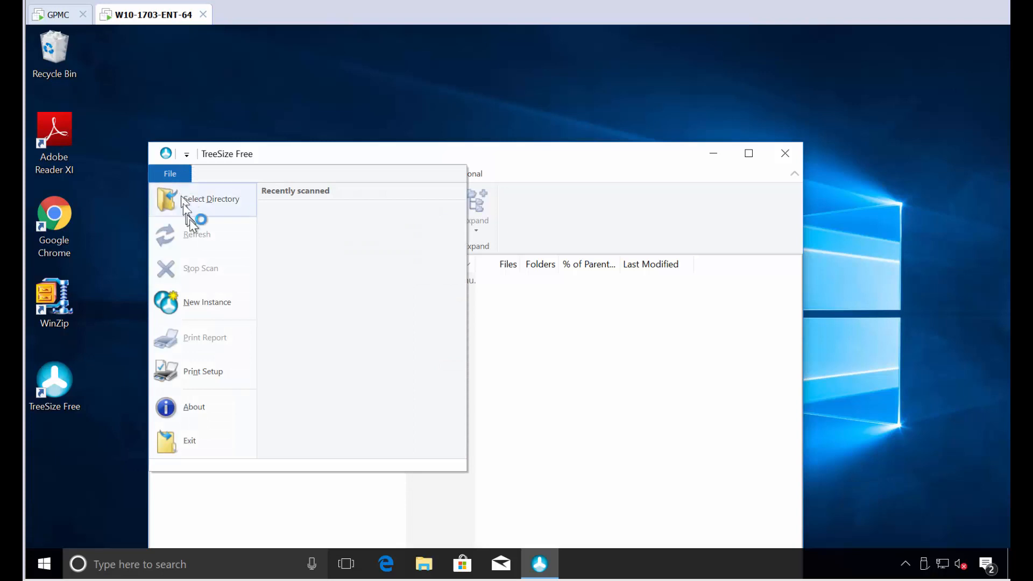
left_click(217, 302)
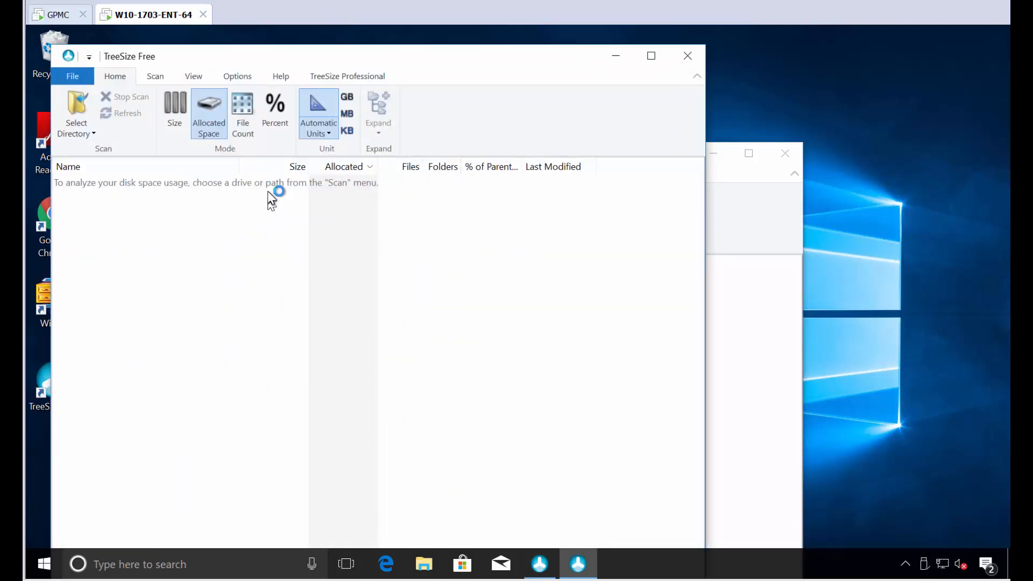
left_click(250, 176)
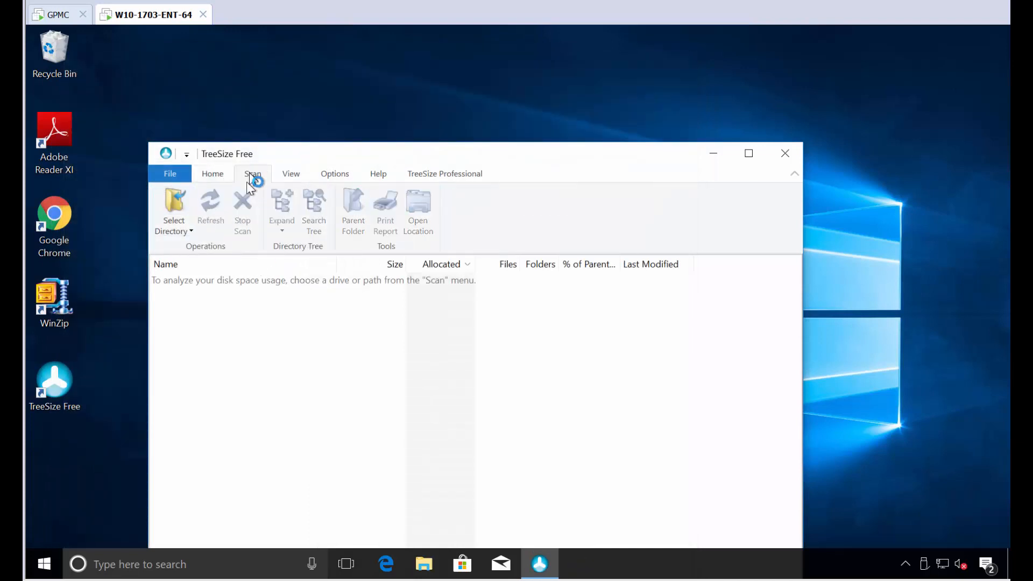
left_click(176, 208)
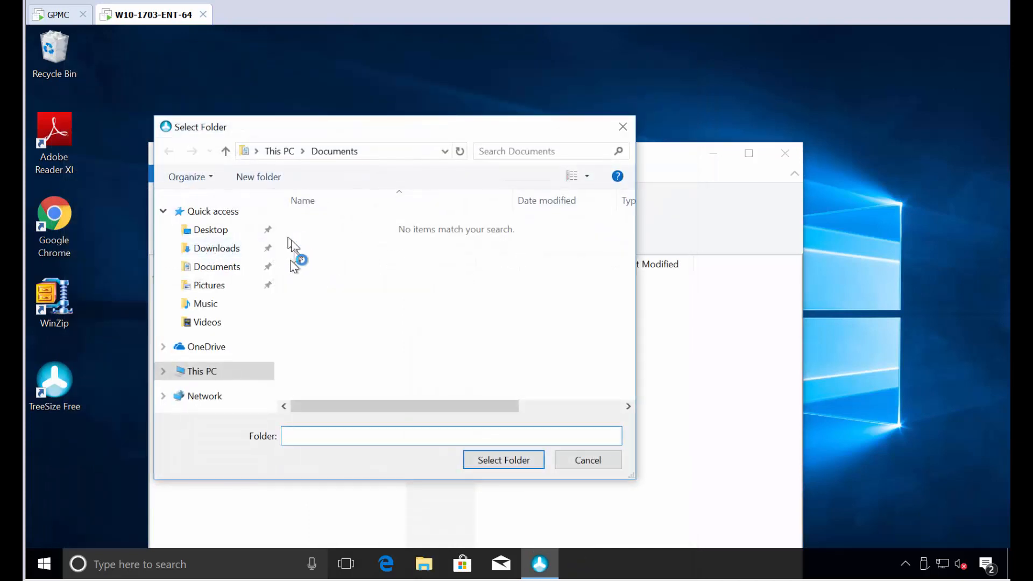
key("Escape")
left_click(184, 227)
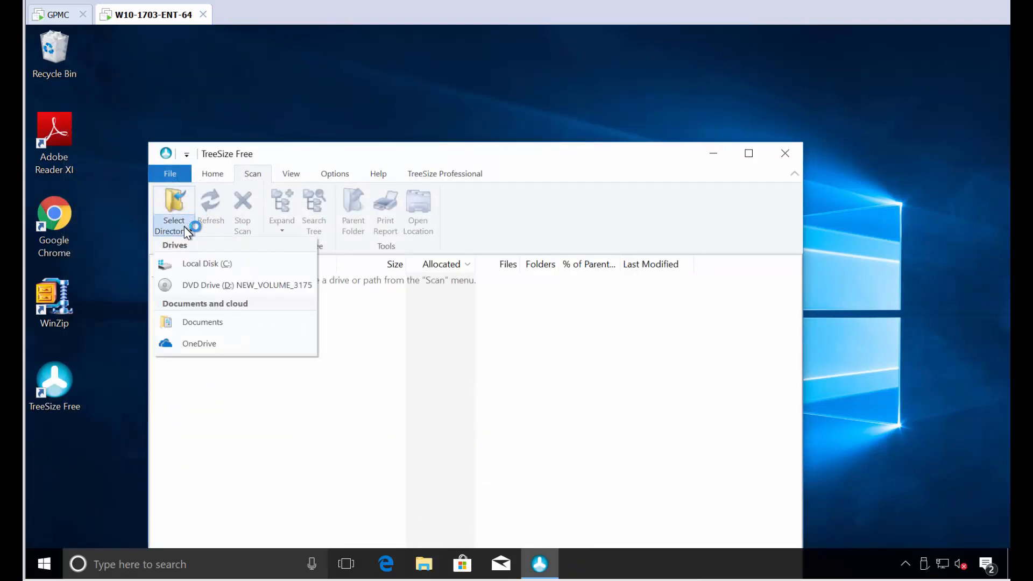
left_click(196, 263)
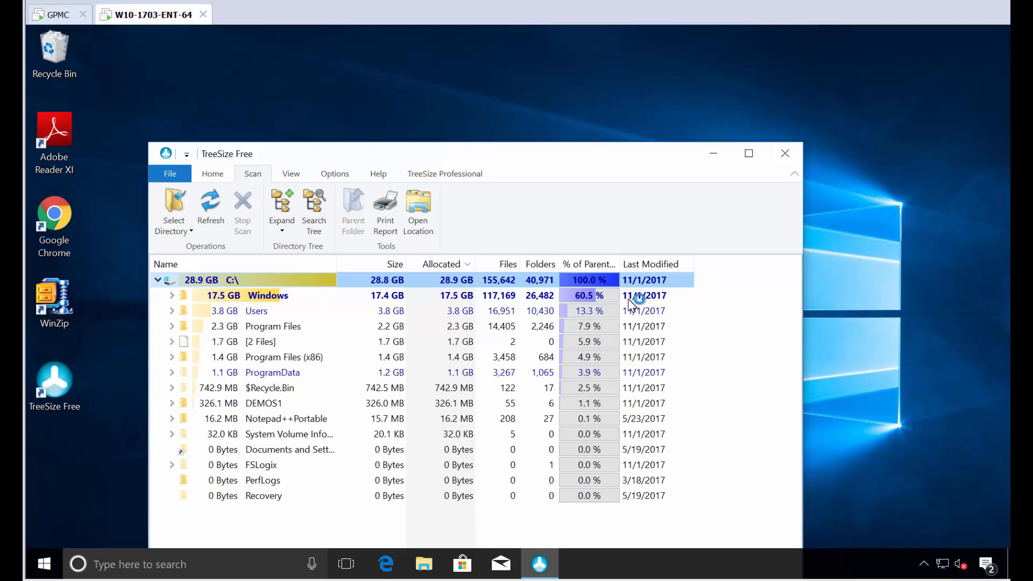
left_click(786, 155)
Step: Sign the user out and return to the Group Policy machine
key("ctrl+alt+End")
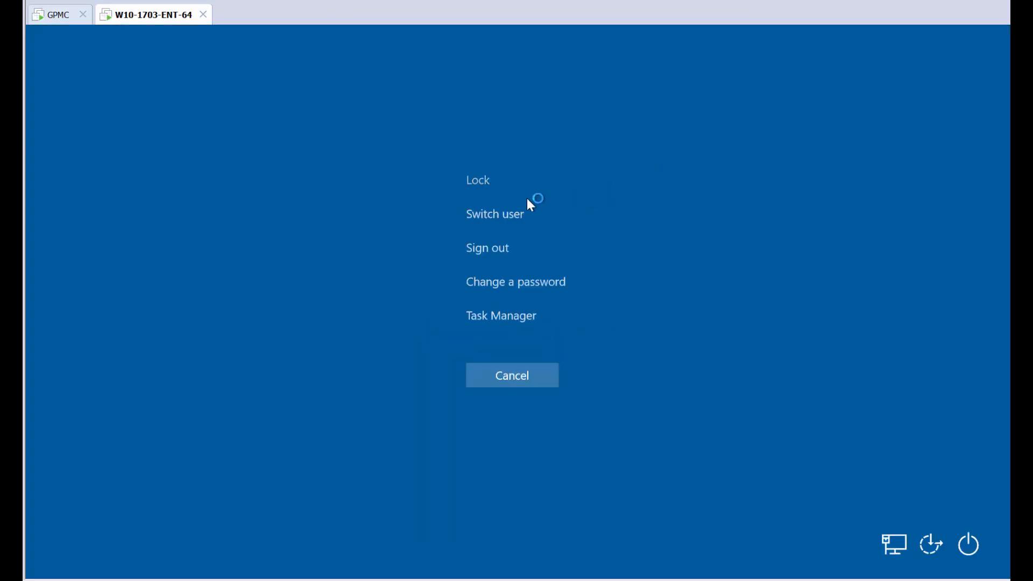
left_click(489, 248)
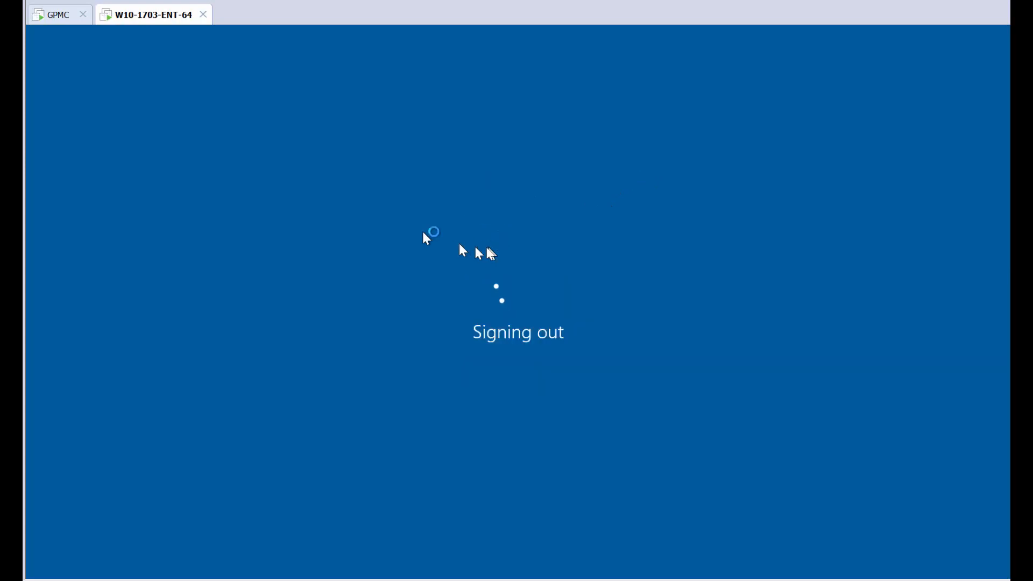
left_click(48, 15)
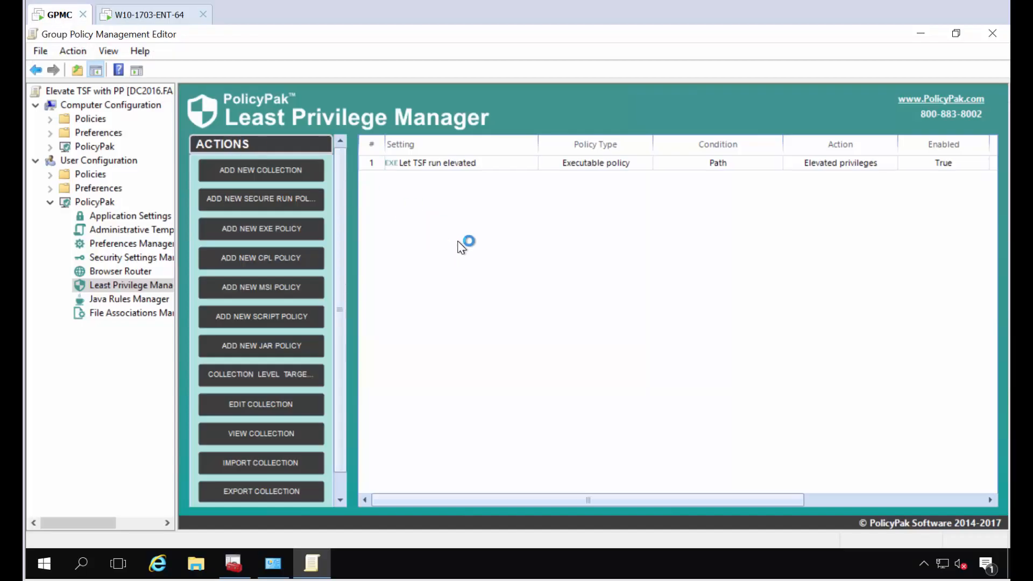
Step: Turn on item-level targeting for the Let TSF run elevated rule
left_click(455, 165)
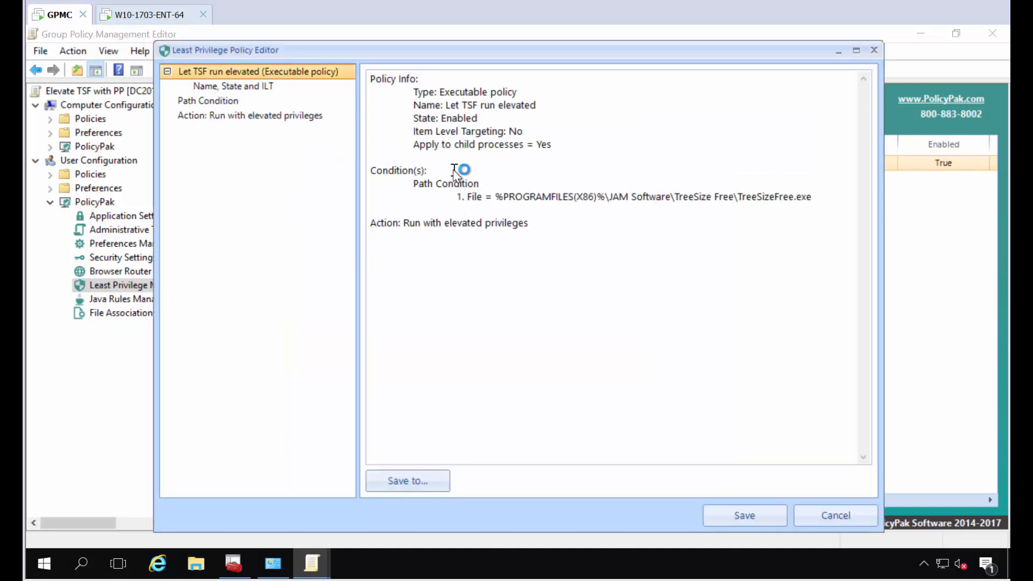
left_click(227, 92)
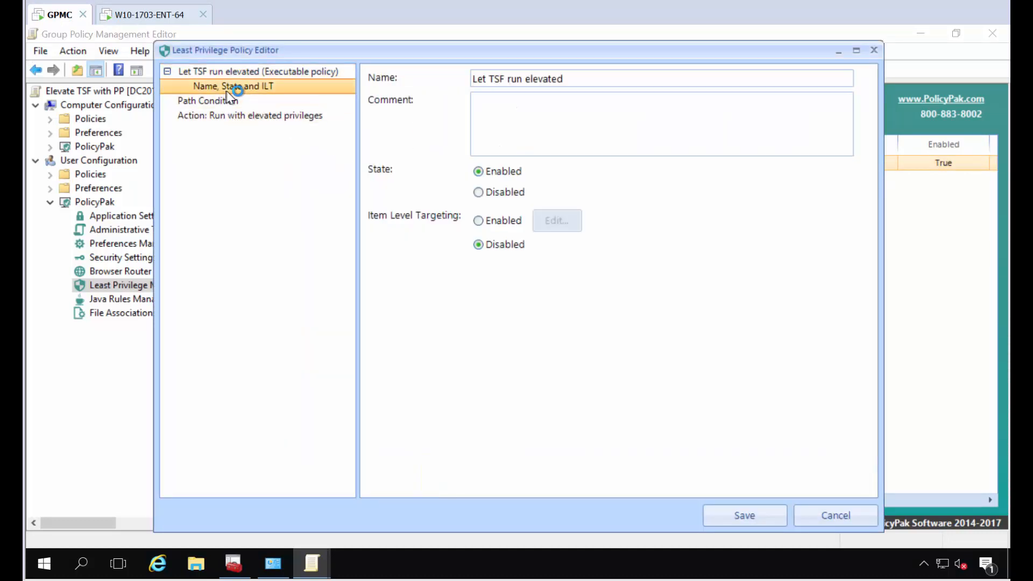
left_click(480, 221)
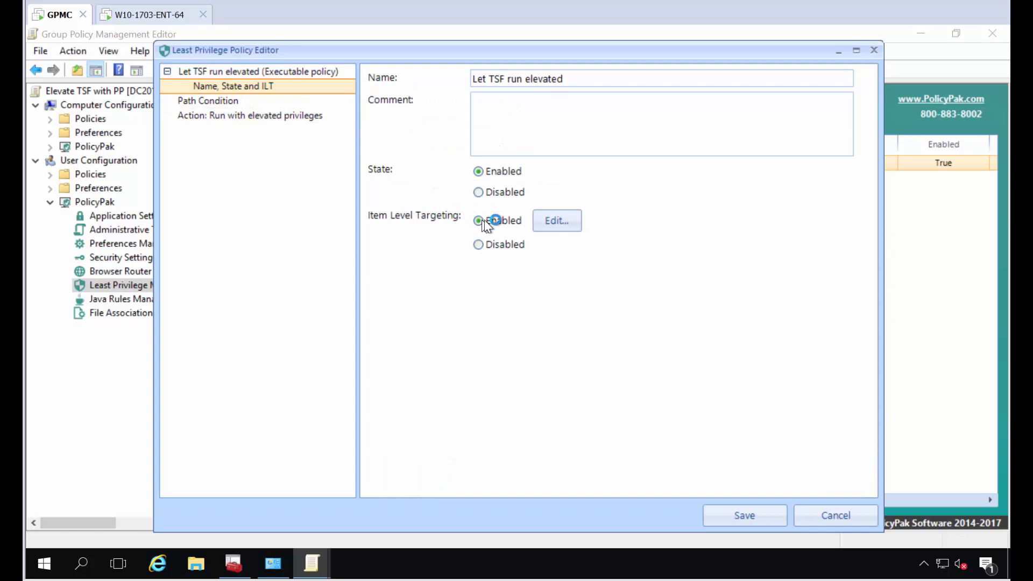
left_click(560, 225)
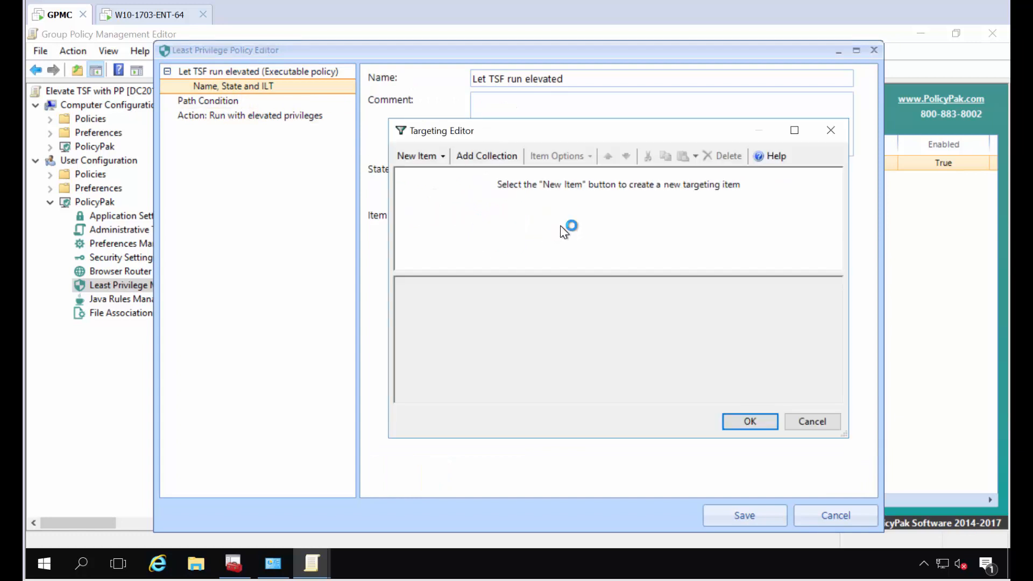
Step: Add a User targeting item for the first East Sales account found via 'eastsales', then save the rule
left_click(425, 159)
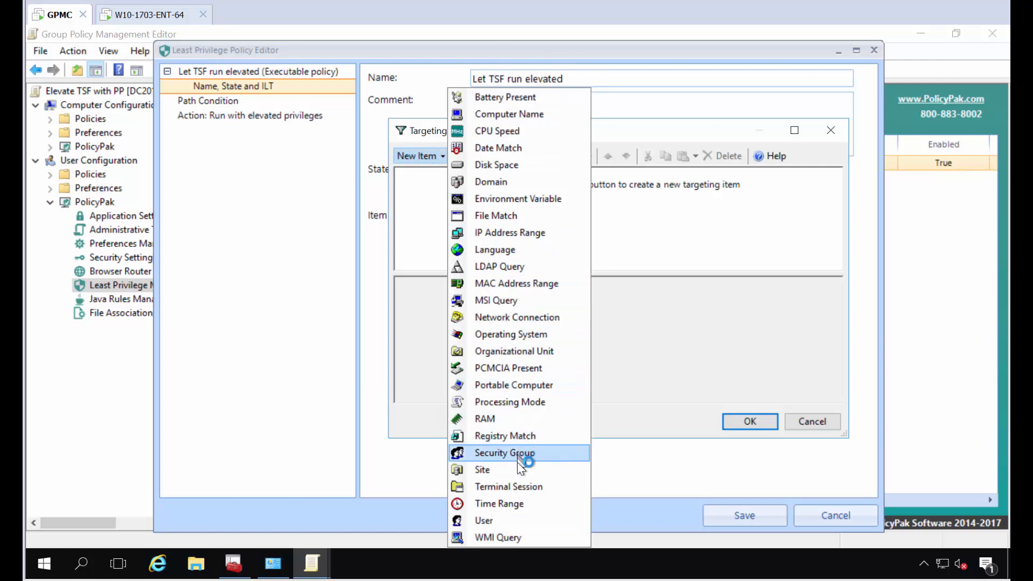
left_click(505, 518)
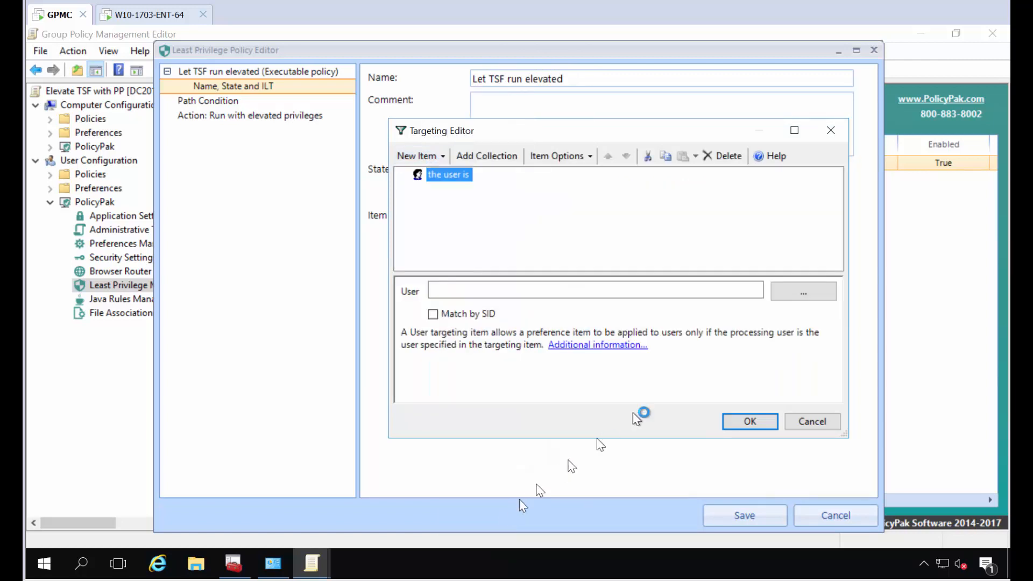
left_click(804, 292)
type("e")
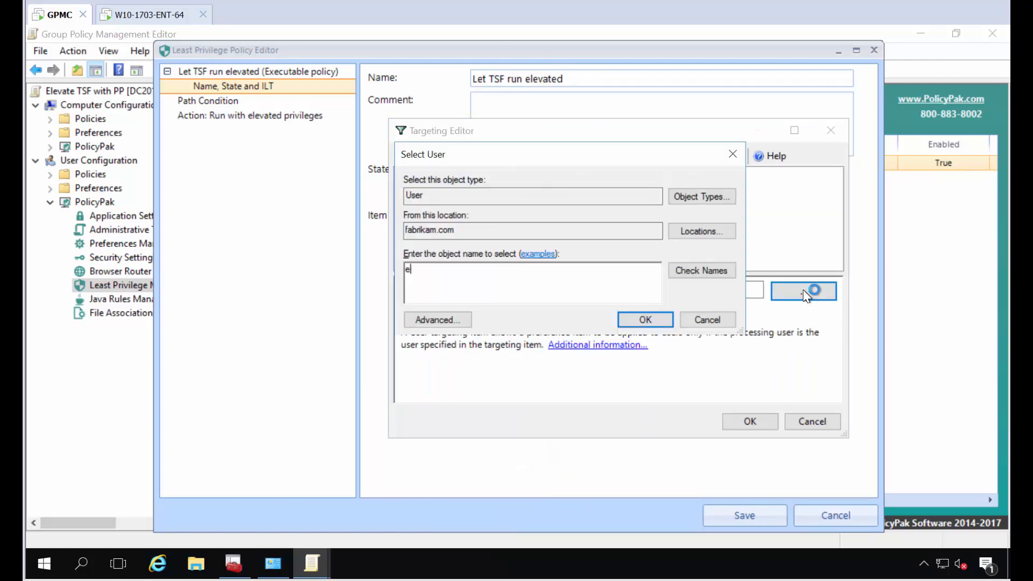
type("astsales")
key("Return")
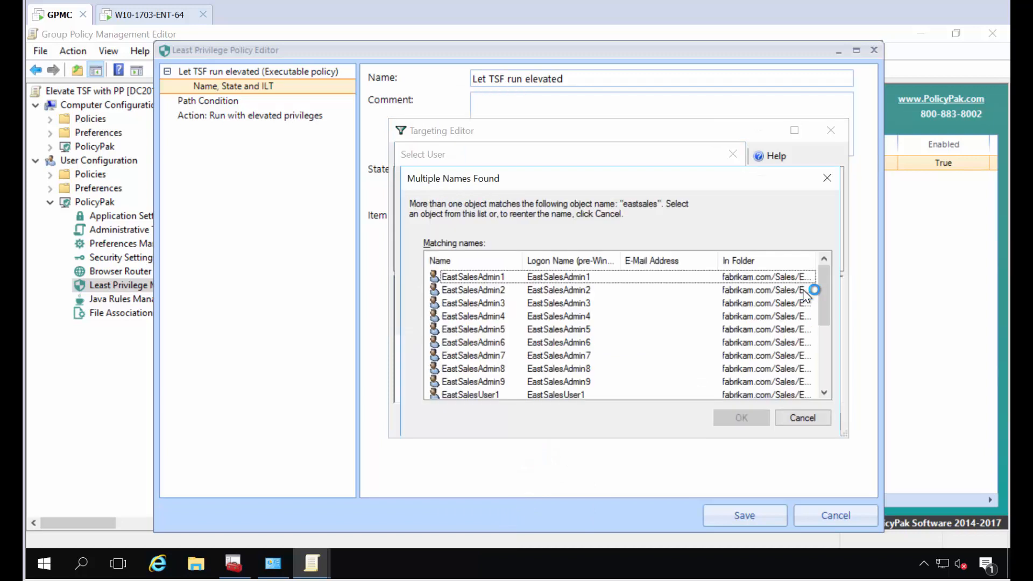
left_click(494, 392)
scroll(495, 389, "down", 1)
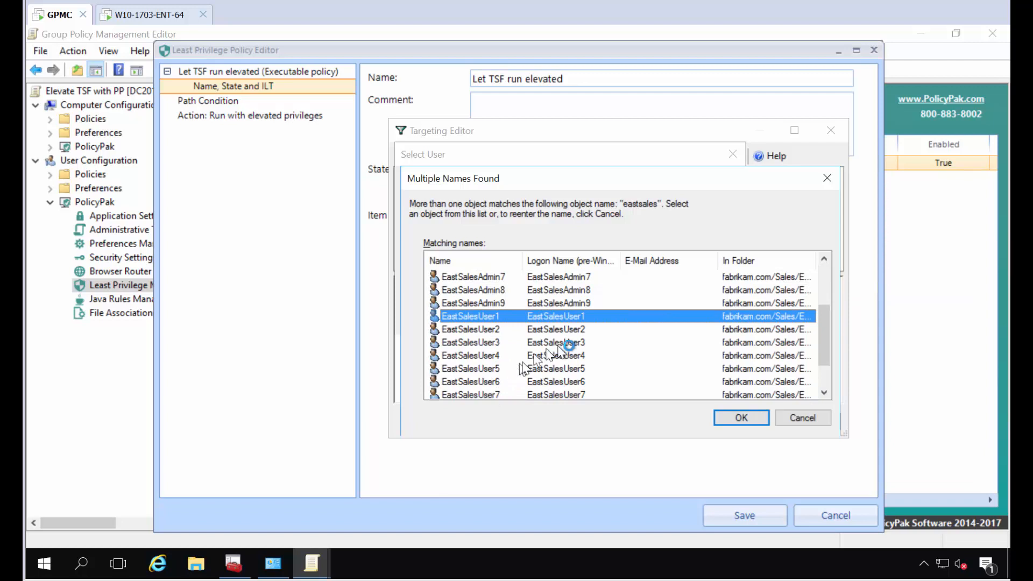
left_click(731, 418)
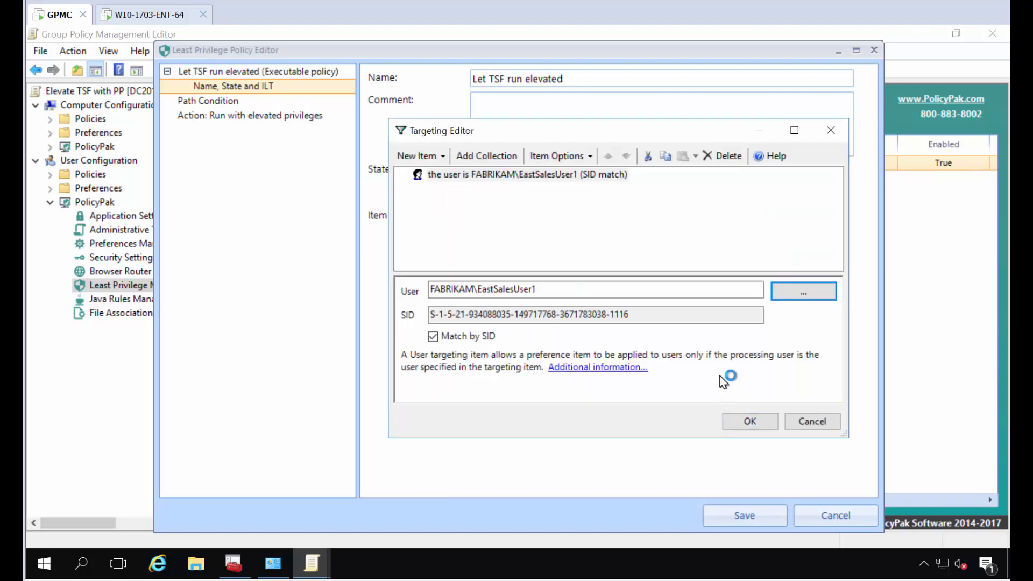
left_click(738, 419)
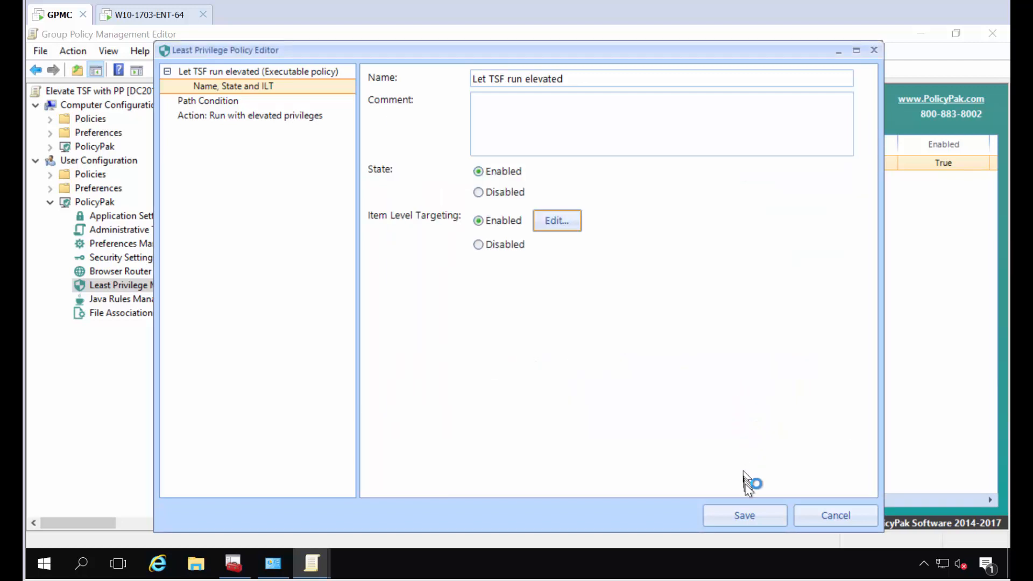
left_click(741, 515)
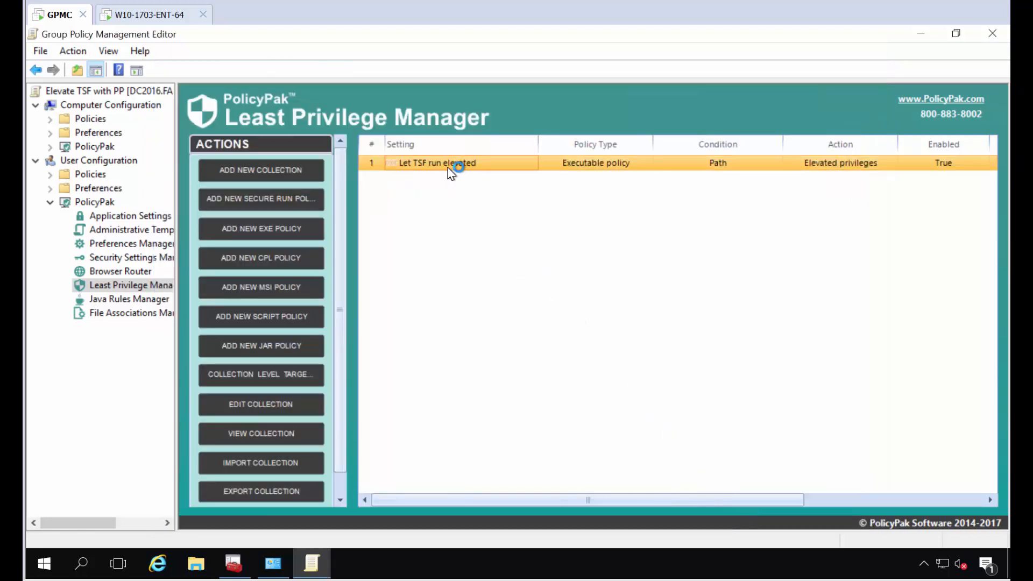
Step: On the Windows 10 client, sign in as the second East Sales user with that account's password
left_click(183, 15)
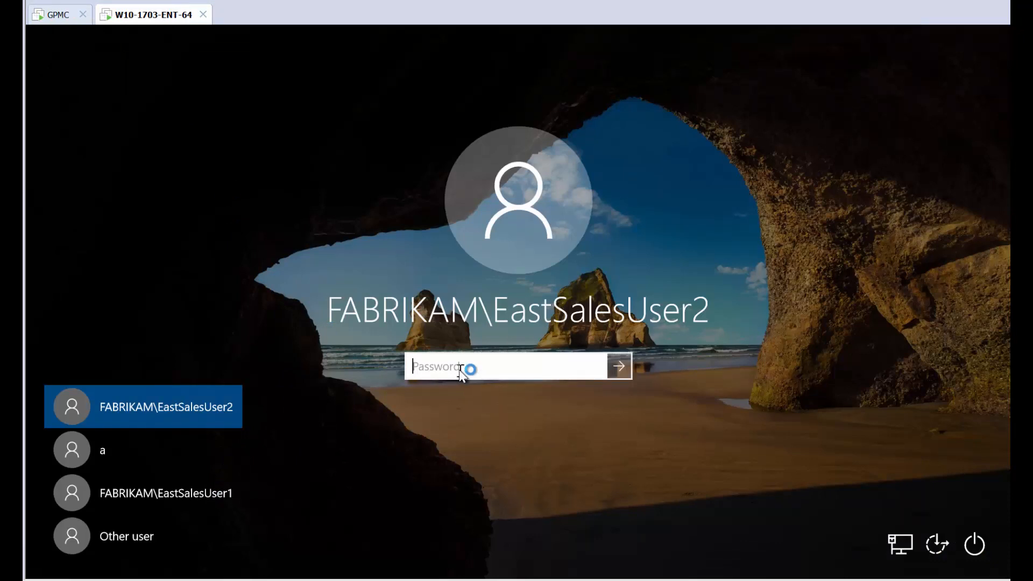
type("P")
key("Return")
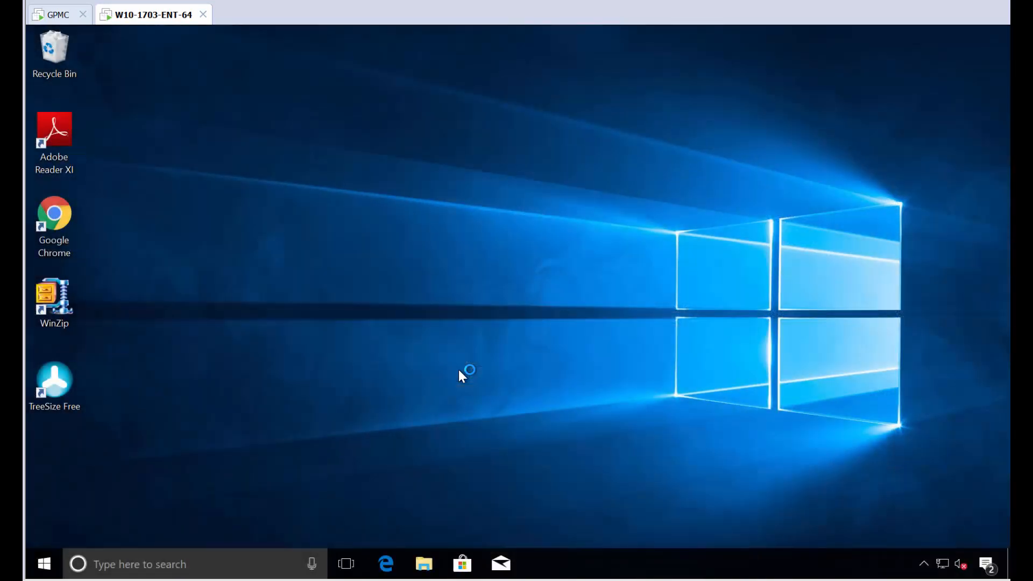
Step: Try starting TreeSize Free as Administrator, cancel the credentials prompt, then switch user
double_click(57, 379)
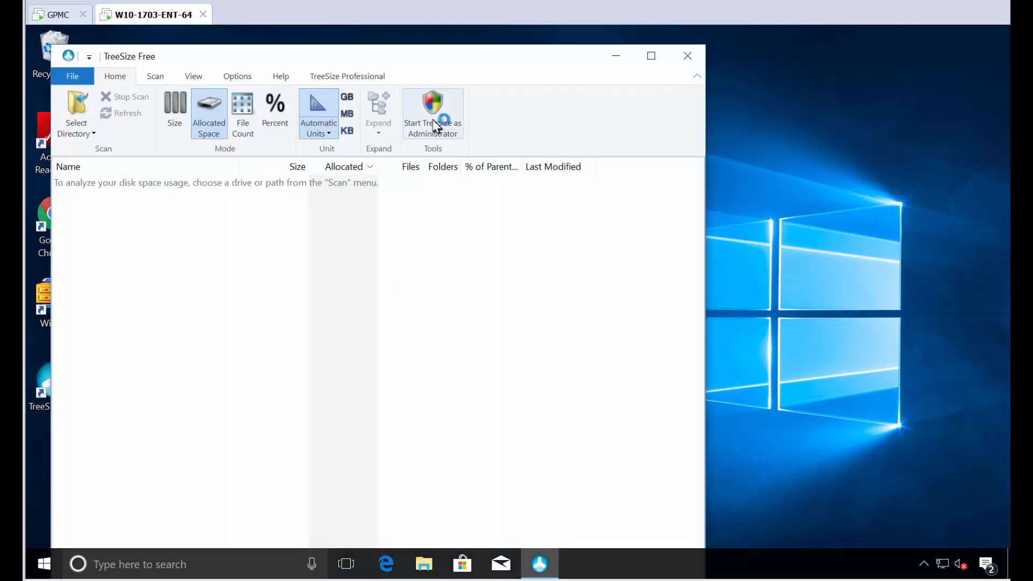
left_click(431, 141)
key("Escape")
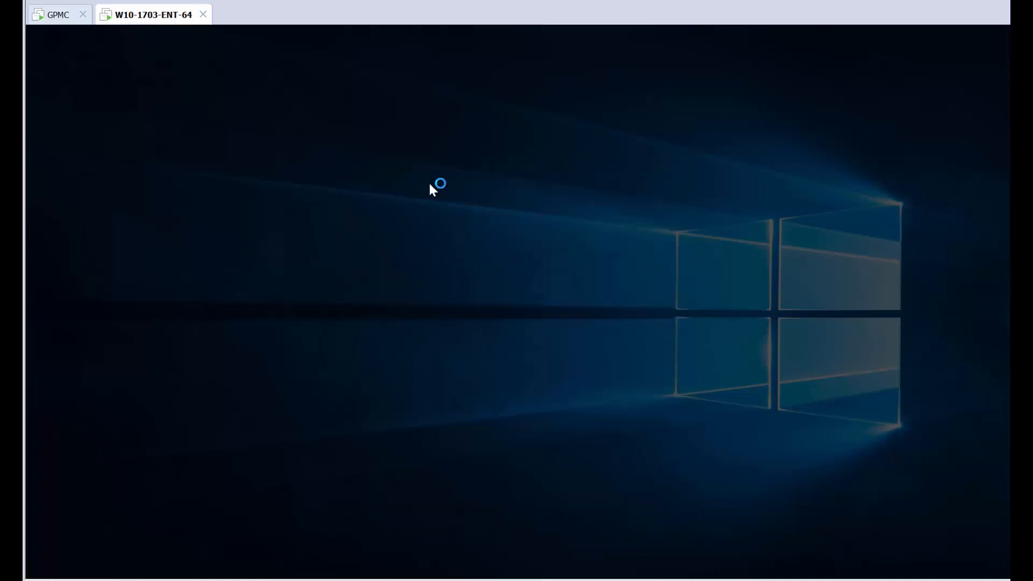
key("ctrl+alt+Delete")
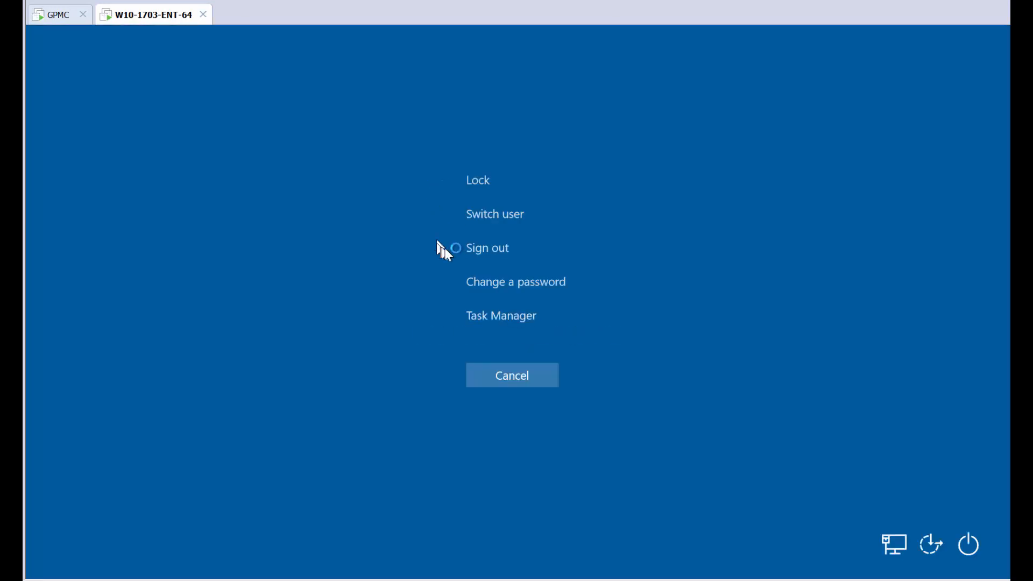
left_click(481, 214)
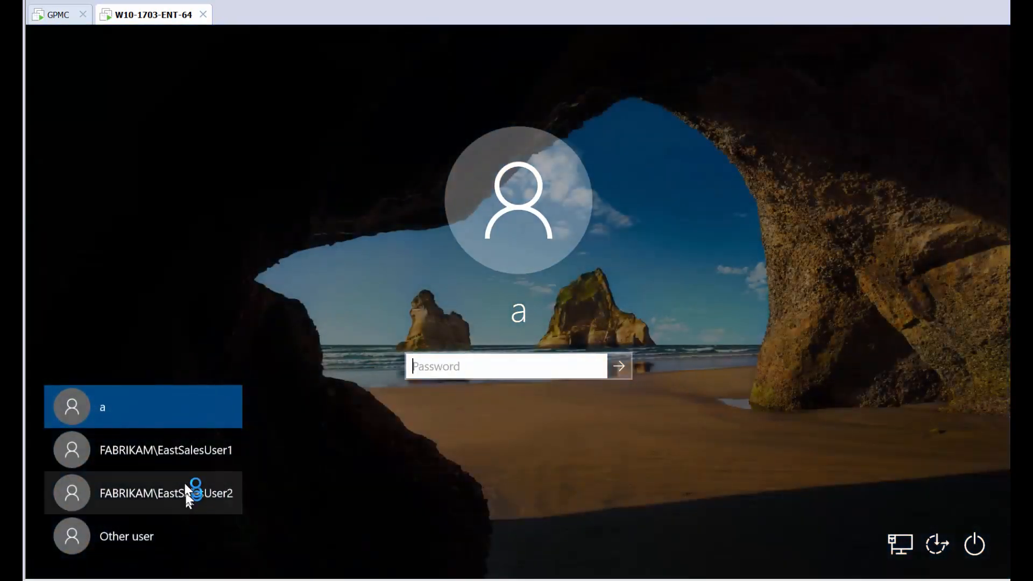
Step: Sign in as the first East Sales user and launch TreeSize Free
left_click(181, 456)
type("Passw0rd")
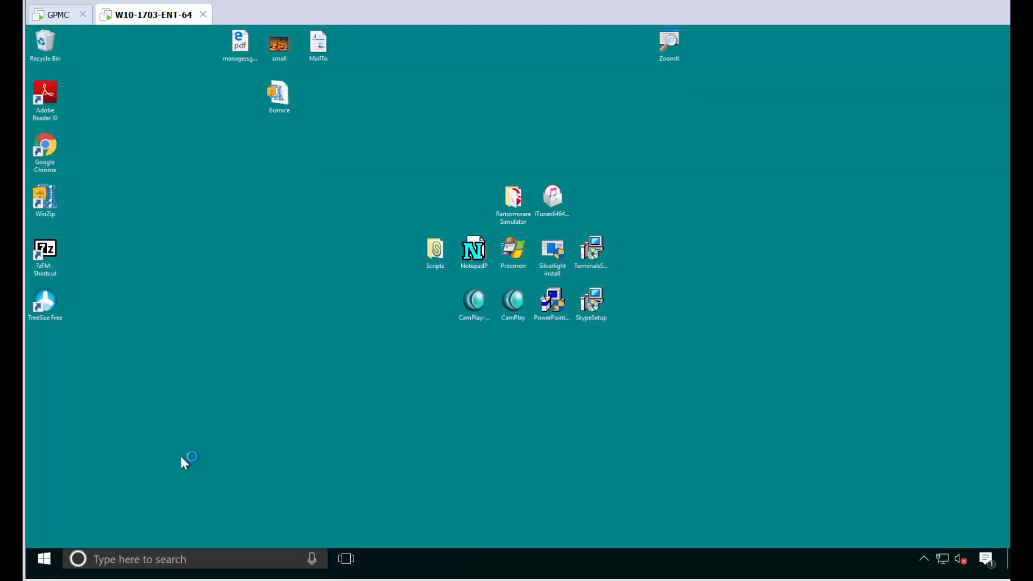
double_click(57, 457)
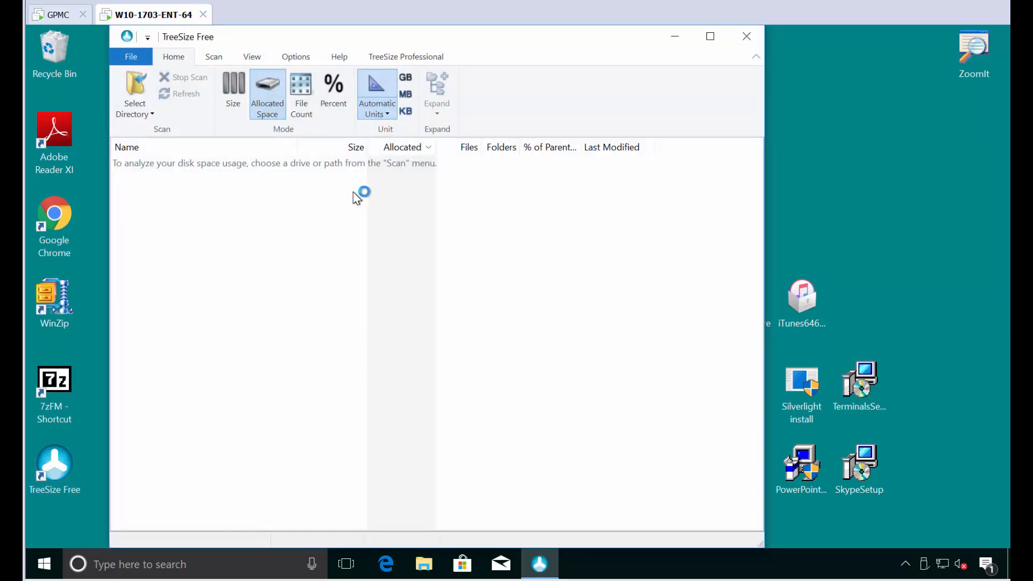
Step: Switch back to the second East Sales user, then bring up the security options screen
key("ctrl+alt+End")
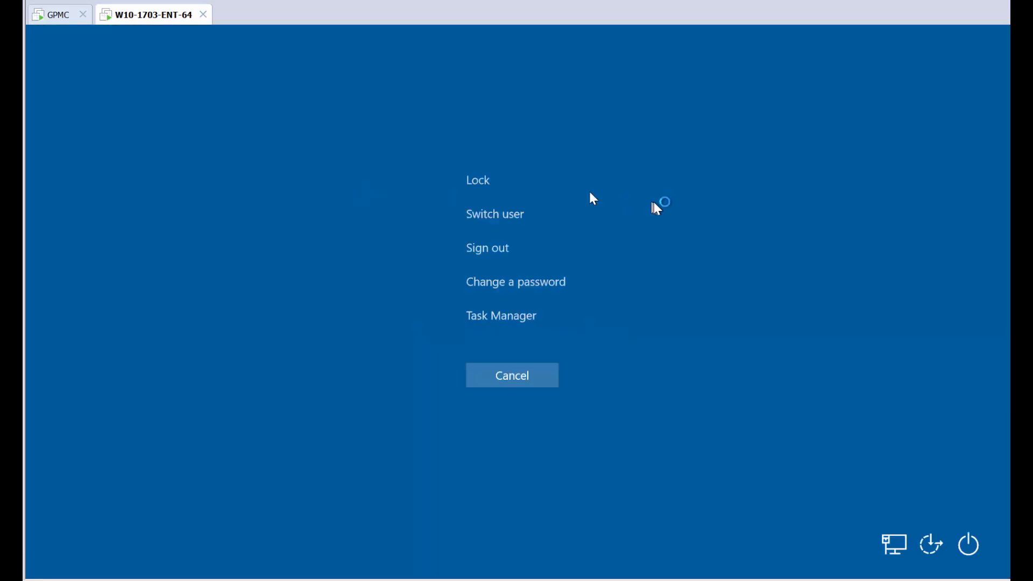
left_click(484, 214)
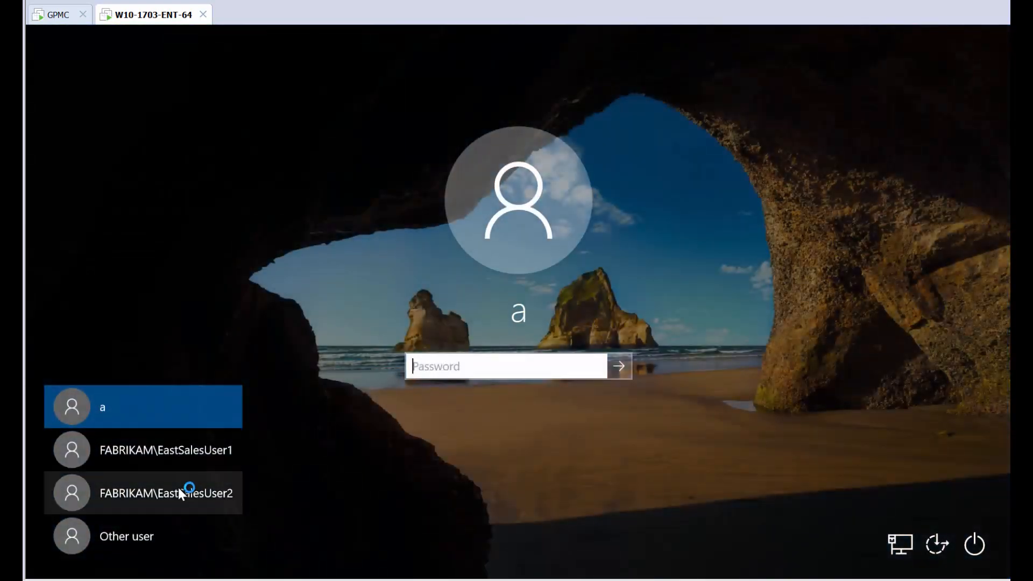
left_click(179, 488)
type("Pa$$w0rd")
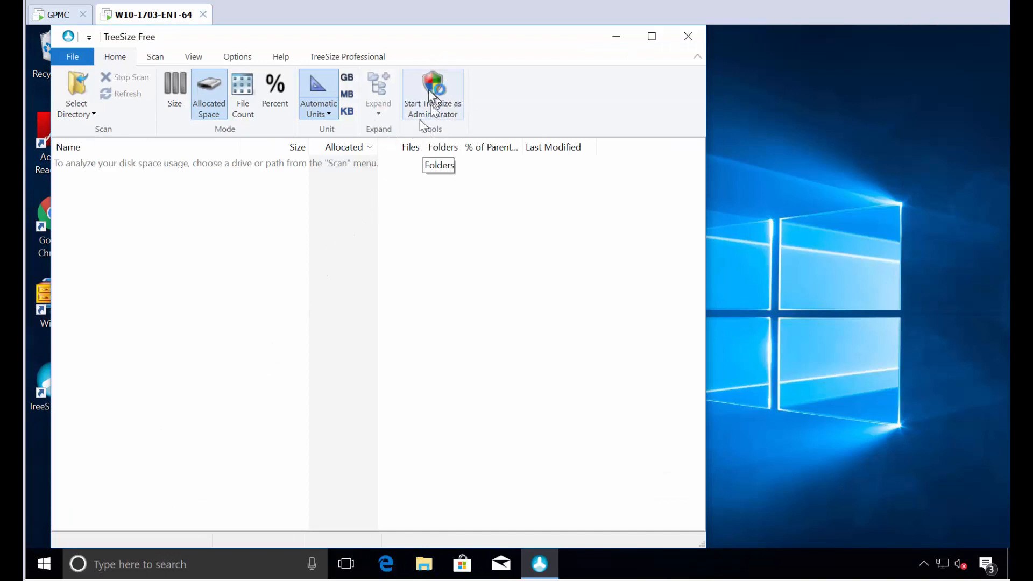
key("ctrl+alt+Delete")
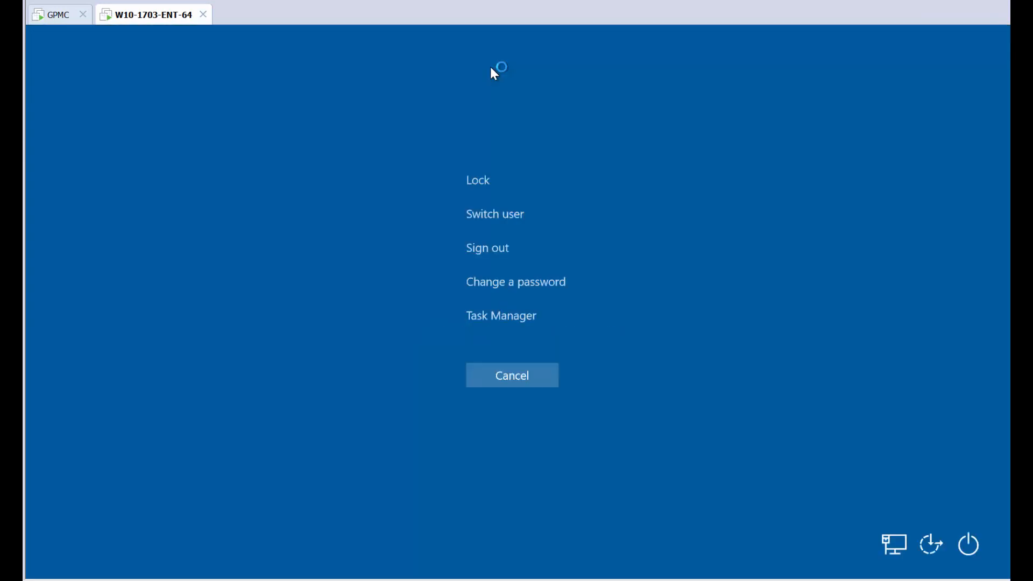
Step: Sign in through Other user with a West Sales account name and its password
left_click(490, 220)
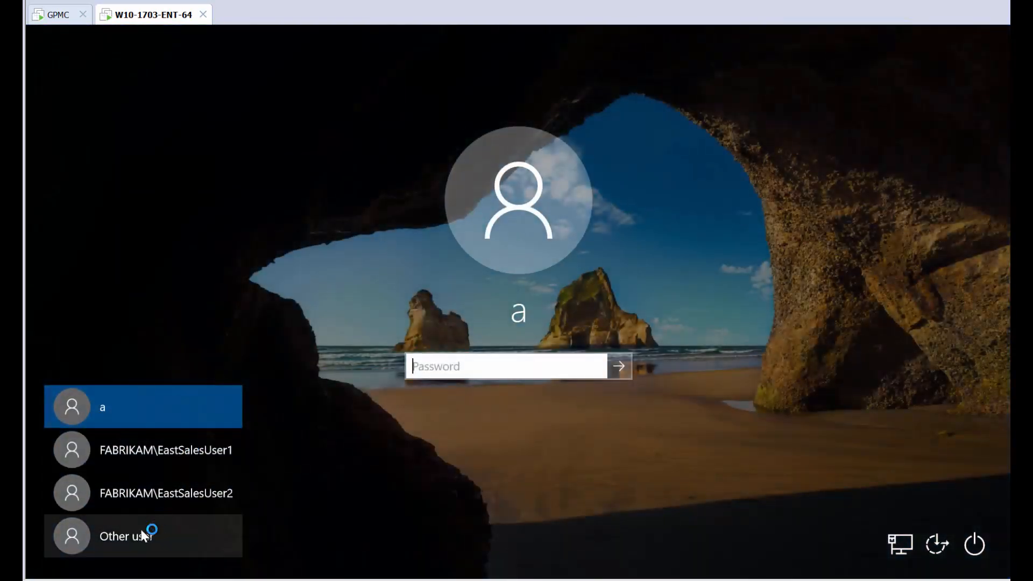
left_click(137, 534)
type("westsa")
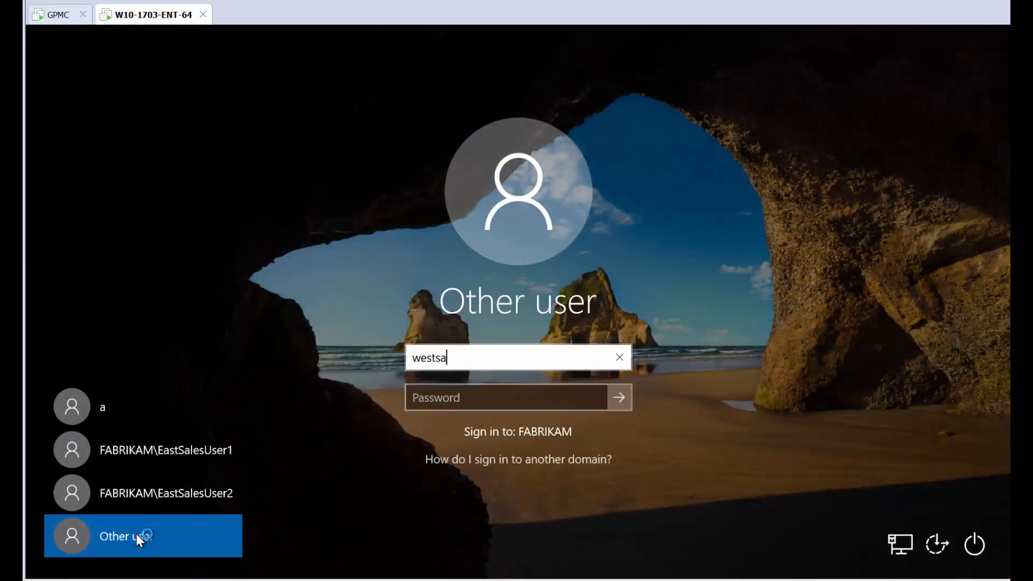
type("lesuser1")
key("Tab")
type("Pa$$w0rd")
key("Return")
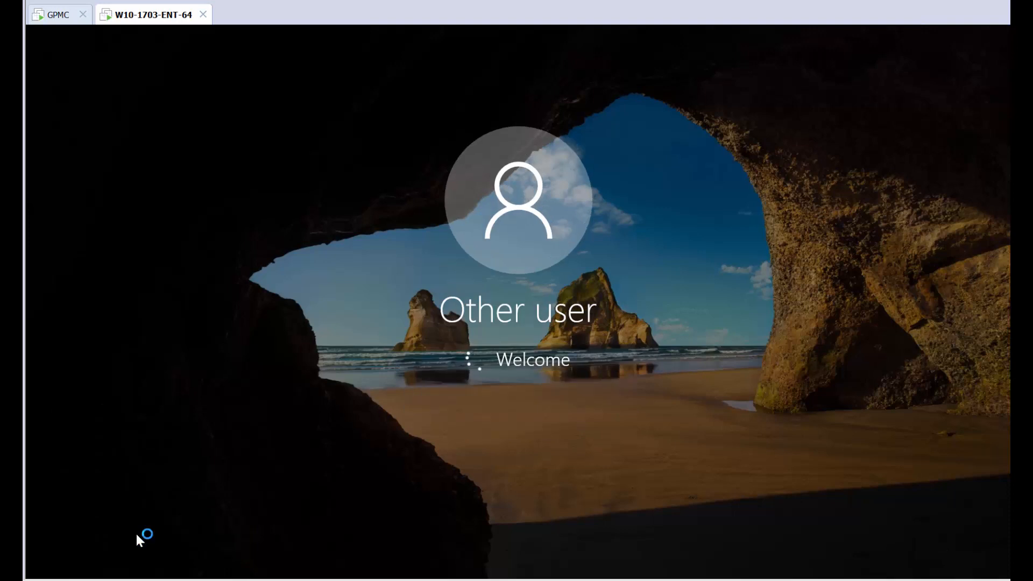